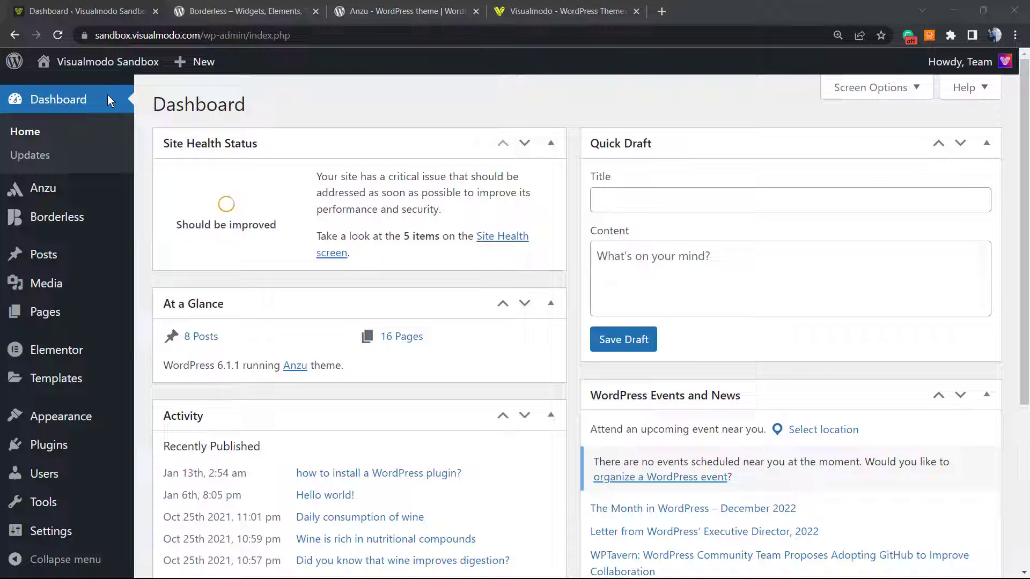
- Open the live site in a new browser tab and go to the copyright line in its footer
mouse_move(139, 67)
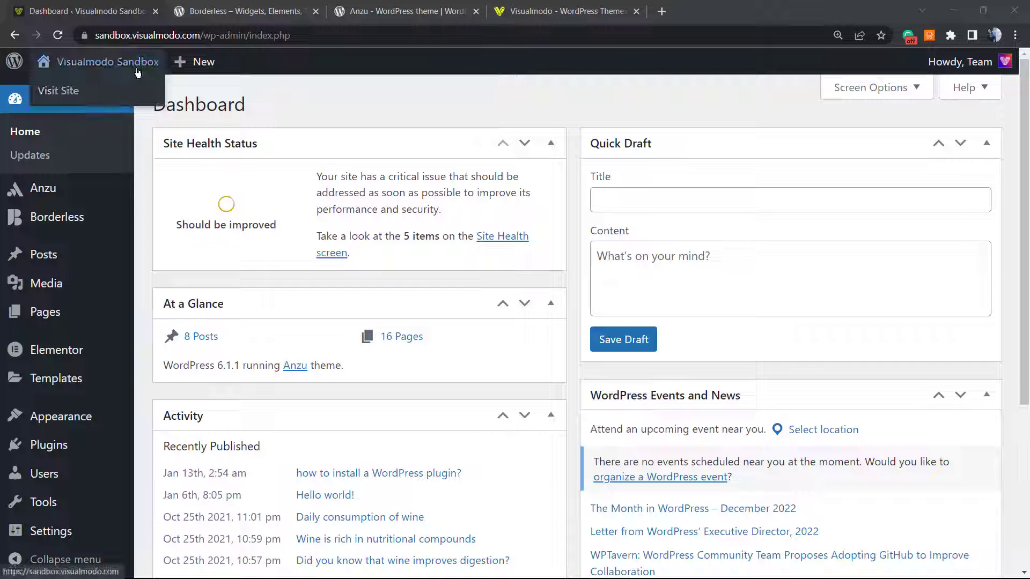
right_click(126, 94)
click(161, 101)
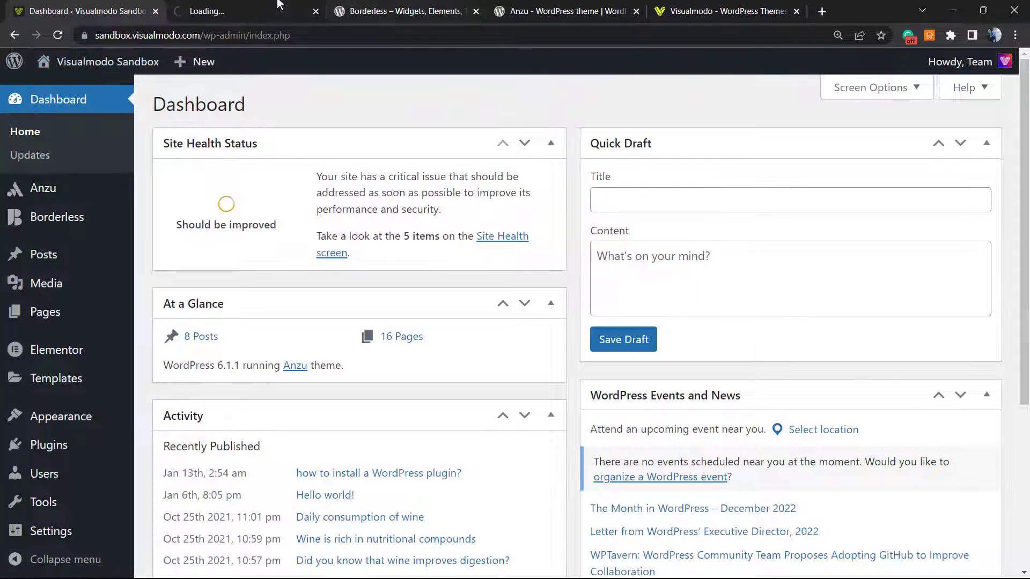
key(ctrl+Tab)
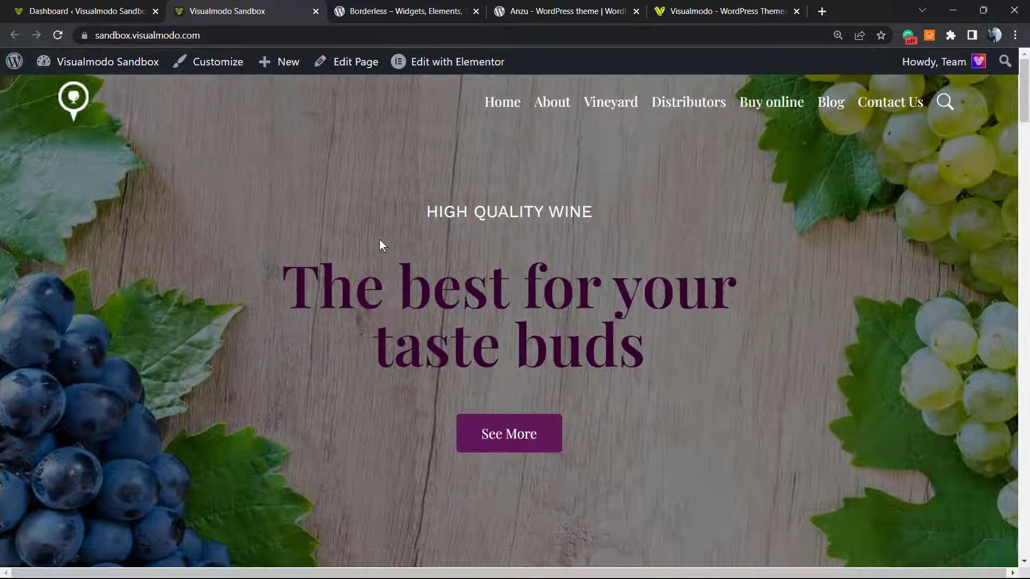
scroll(379, 239, down, 15)
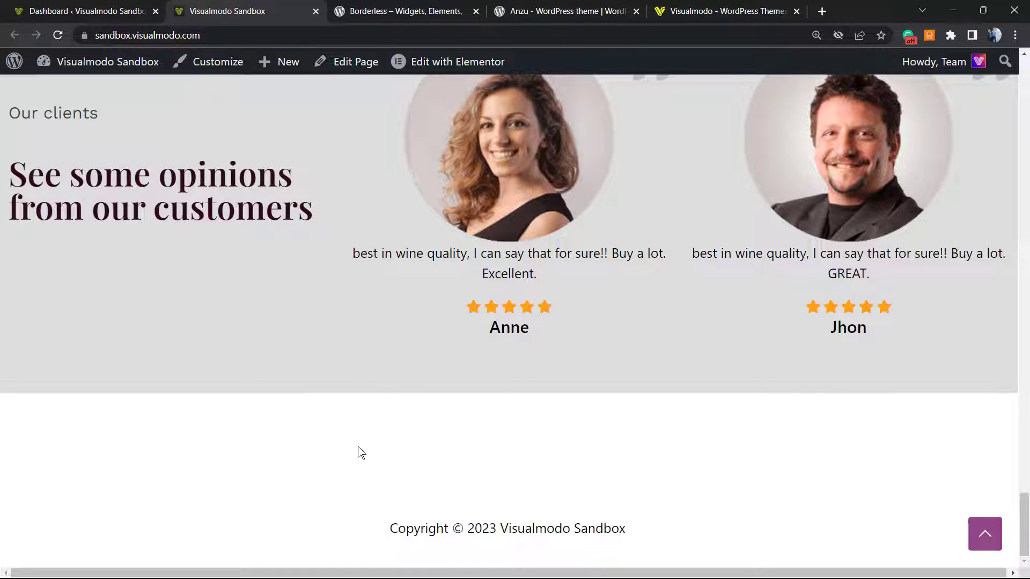
- Examine the footer copyright line, including its symbol, year and site name, and return to the page's beginning
drag(391, 524, 453, 528)
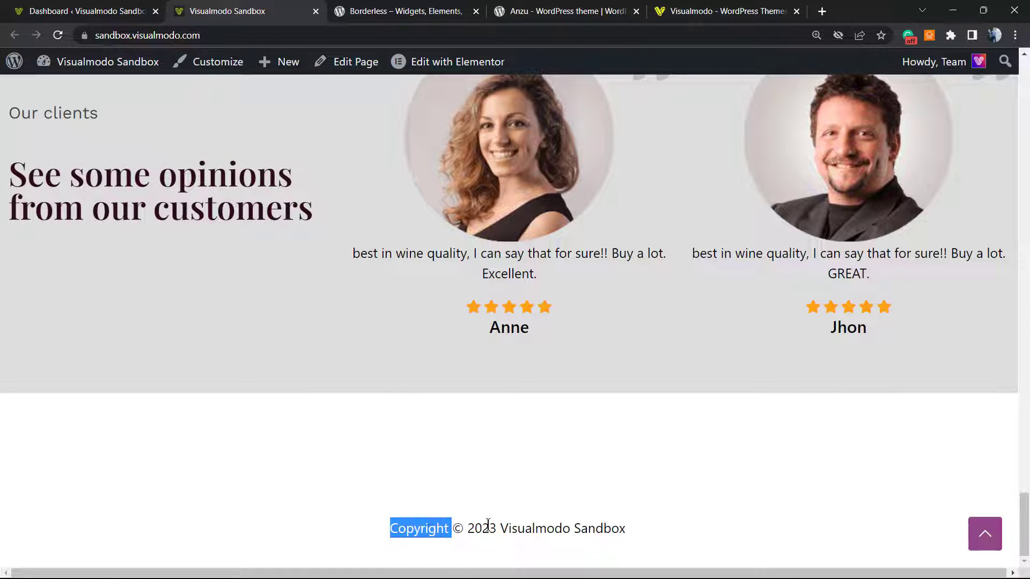
drag(658, 536, 474, 533)
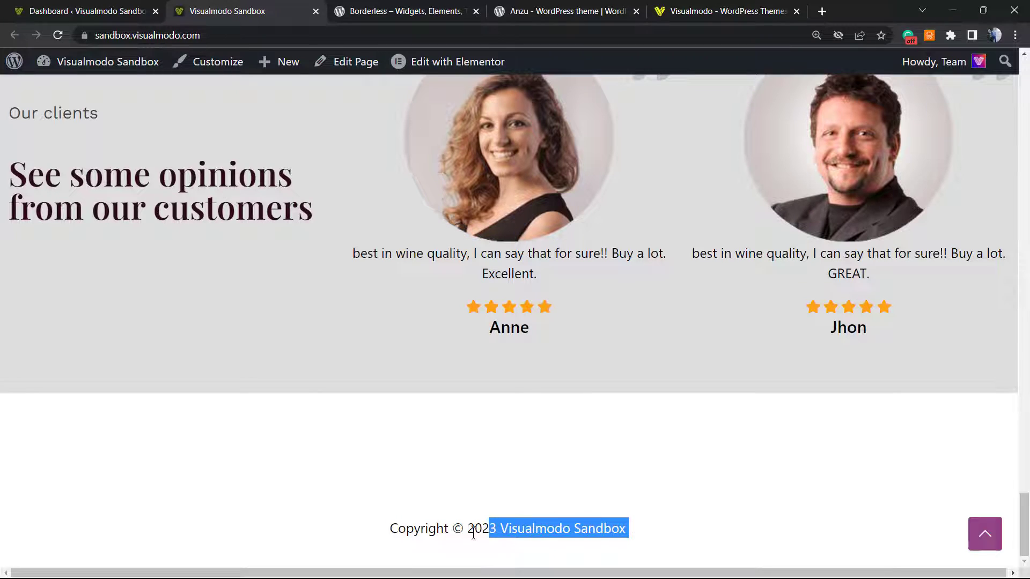
double_click(472, 532)
click(457, 528)
double_click(455, 528)
click(429, 541)
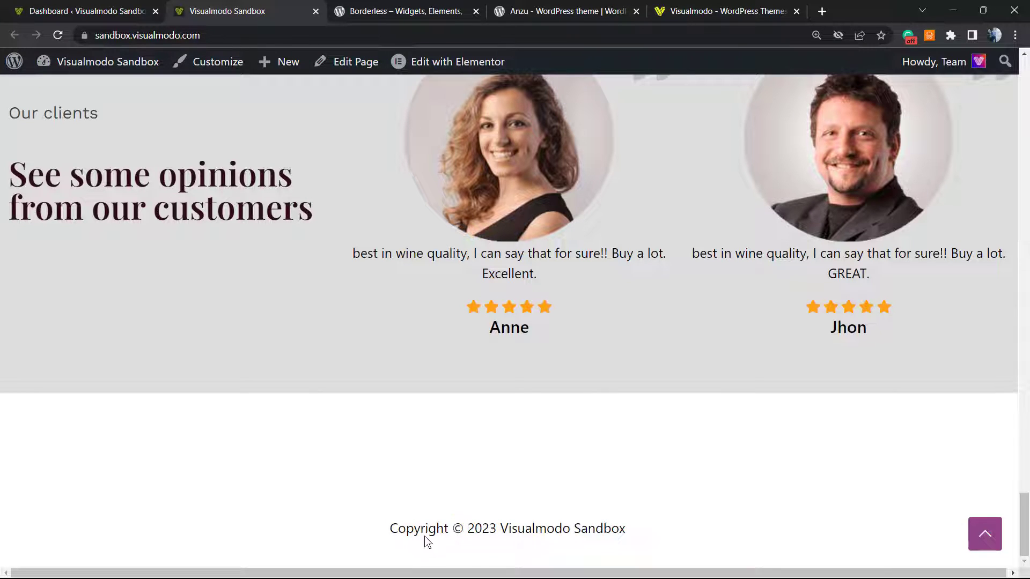
double_click(419, 528)
triple_click(419, 528)
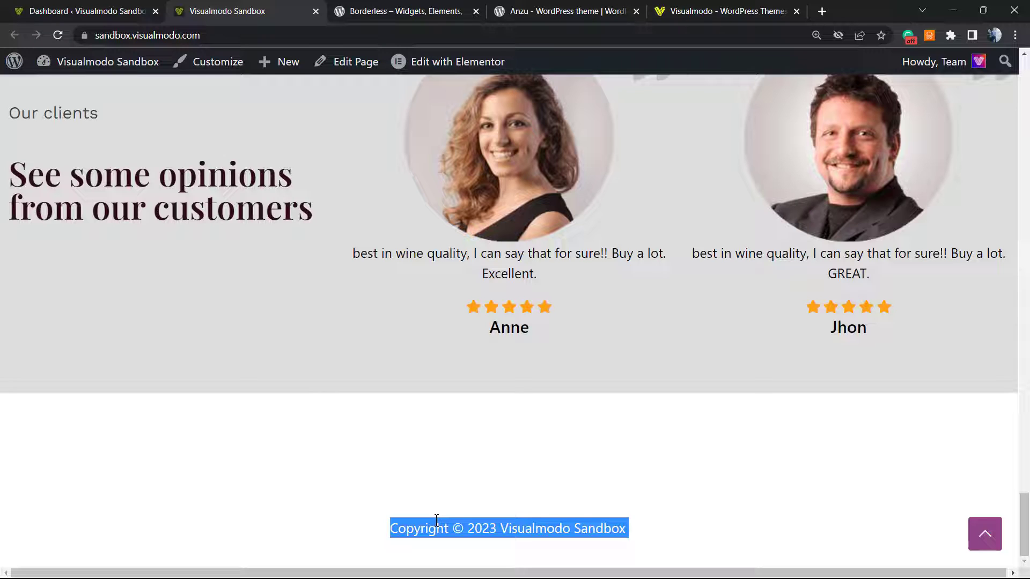
click(476, 522)
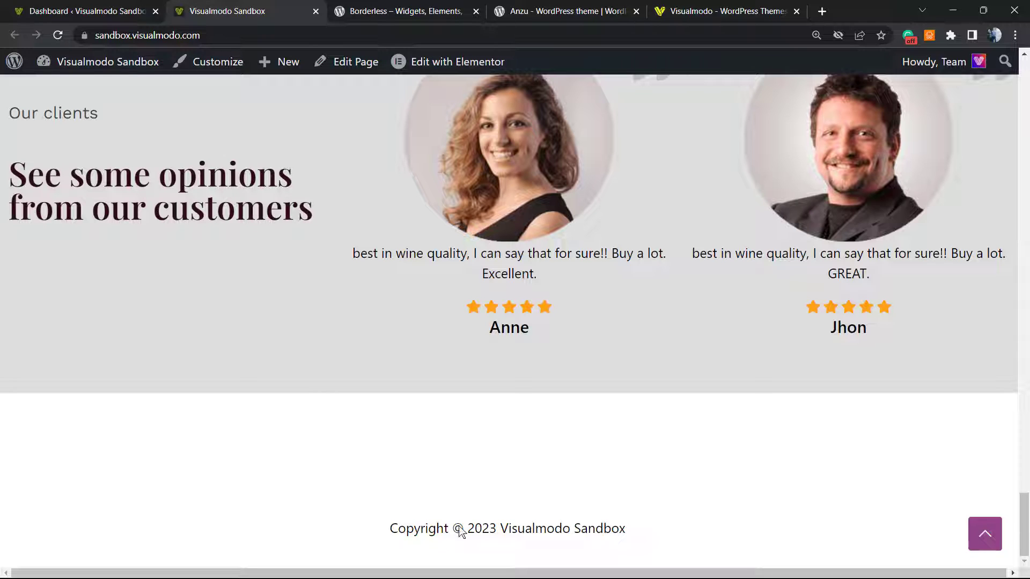
double_click(488, 523)
drag(489, 528, 496, 535)
click(303, 419)
key(Home)
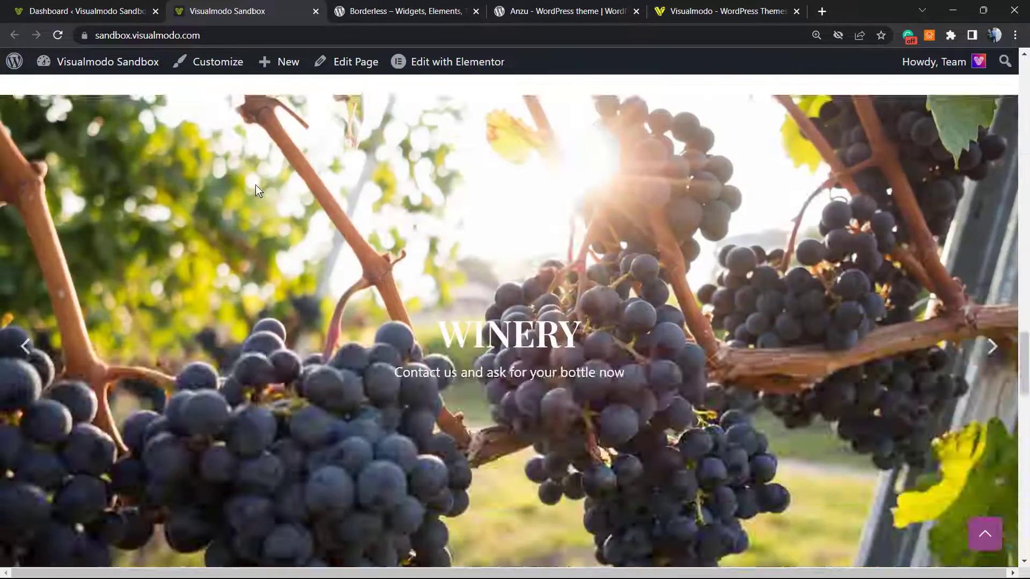
scroll(256, 182, down, 8)
scroll(255, 182, up, 8)
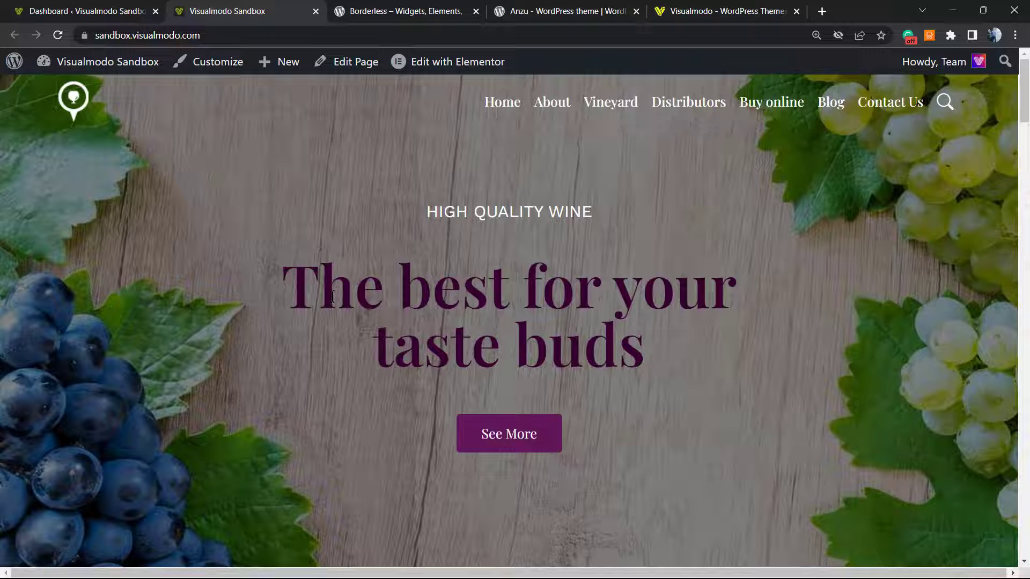
- Return to the WordPress dashboard, go to adding a new theme and search the theme directory for "anzu"
click(145, 3)
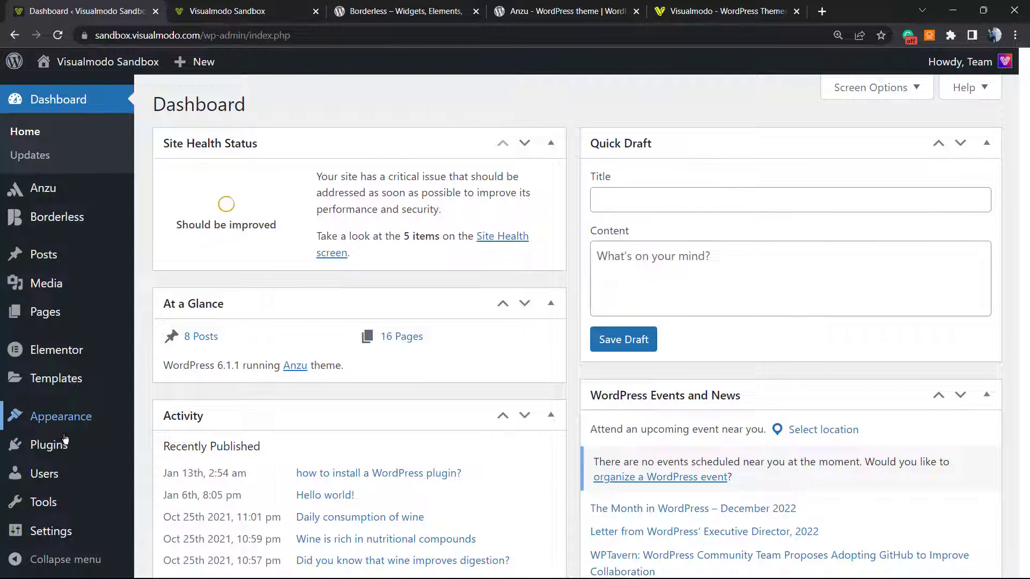
mouse_move(63, 424)
click(196, 421)
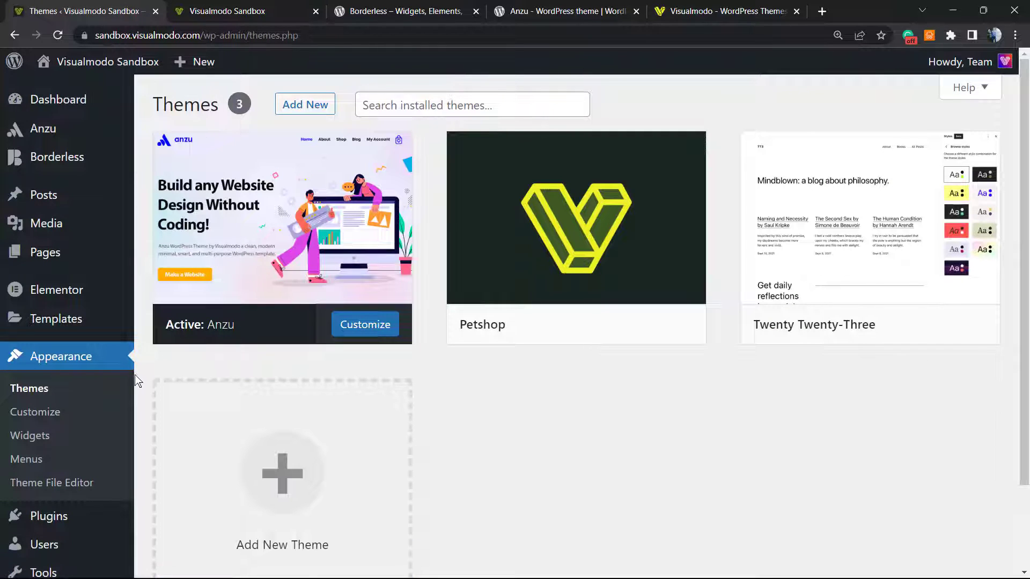
mouse_move(587, 216)
click(299, 103)
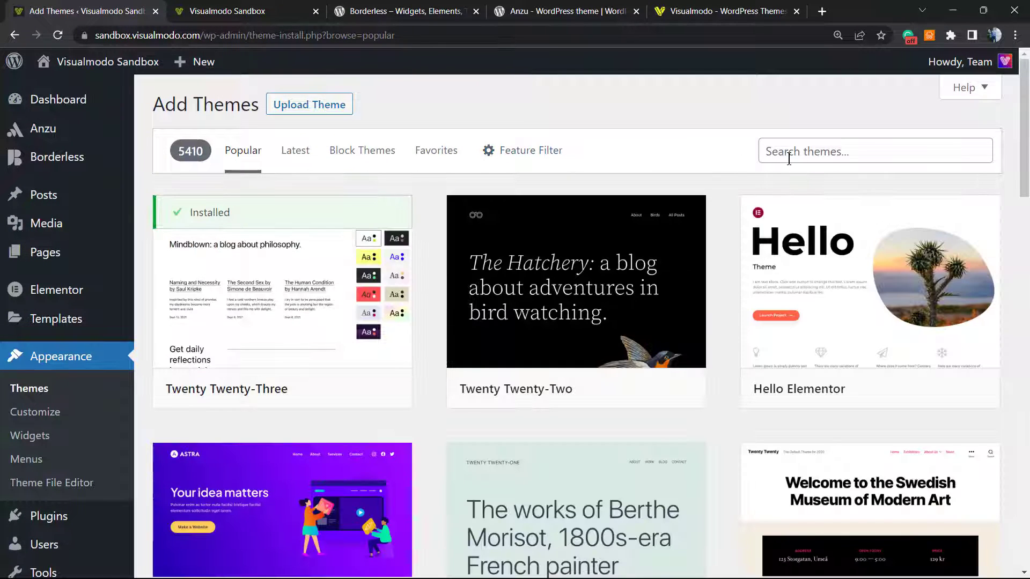
click(789, 159)
text(anzu)
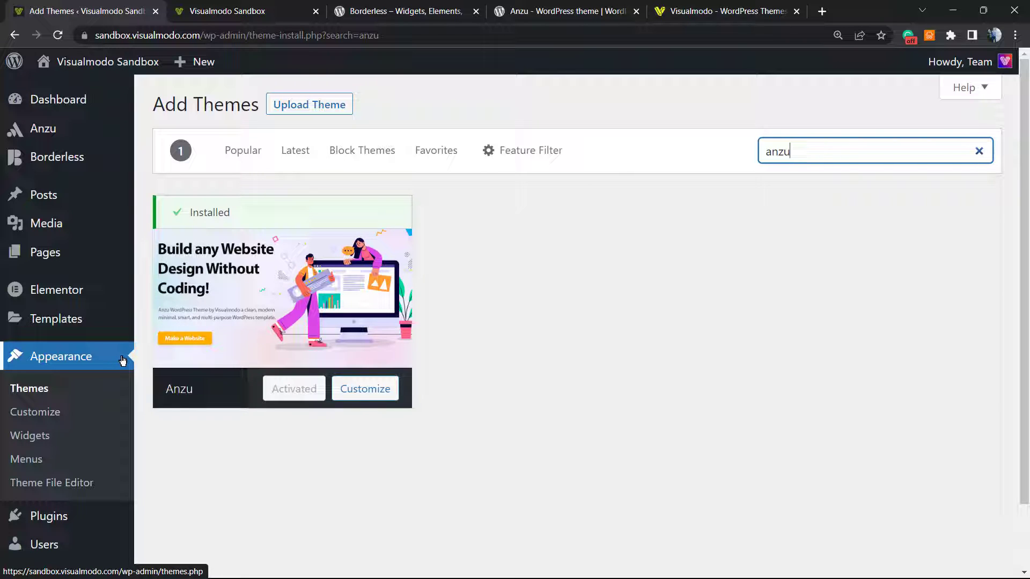
- Open the Footer Bottom settings in the theme customizer and show the site's copyright line in the preview
click(43, 414)
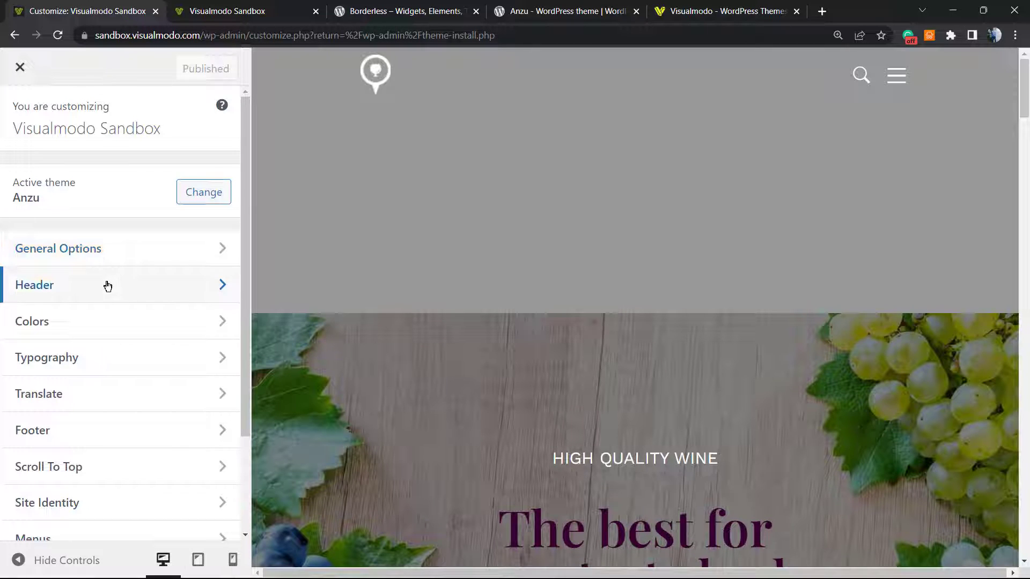
click(87, 427)
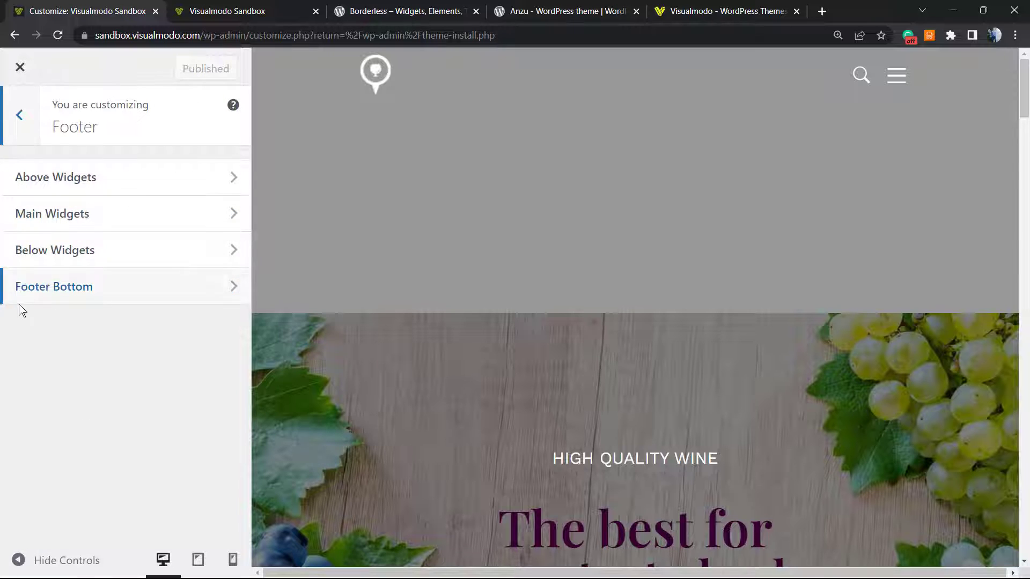
click(33, 292)
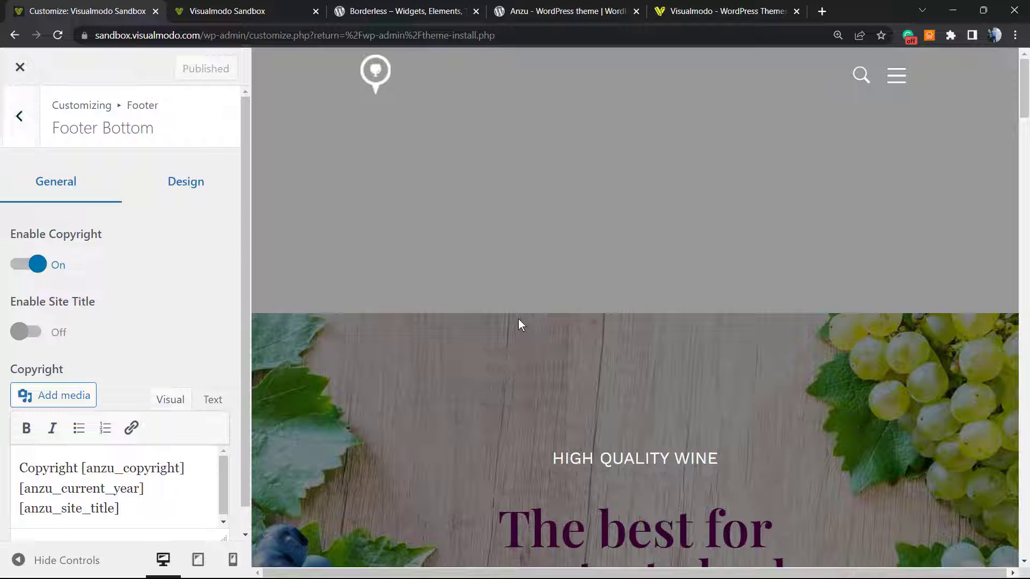
scroll(518, 322, down, 15)
drag(515, 529, 762, 527)
scroll(142, 427, down, 1)
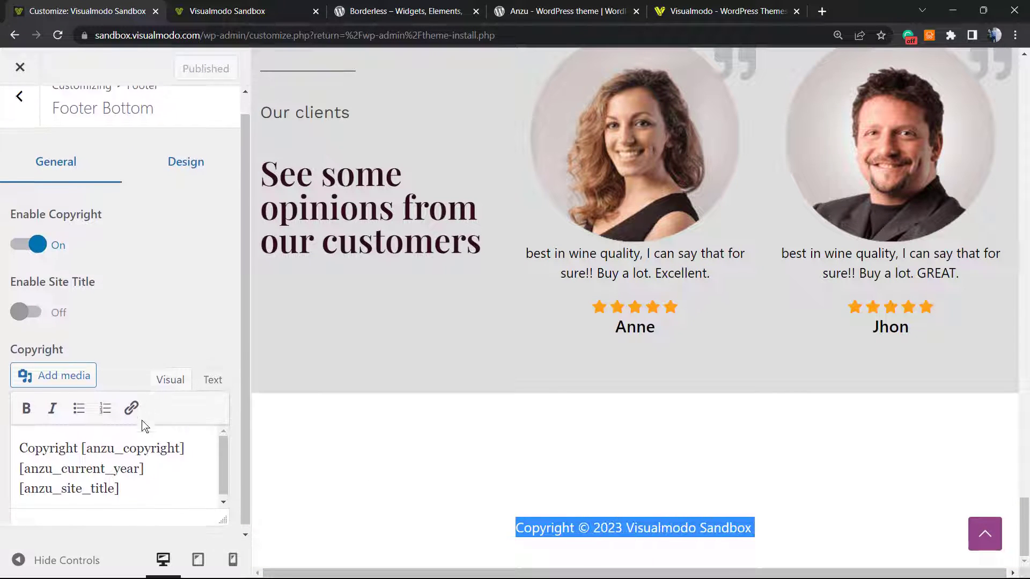
- Replace the word "Copyright" with "Made with love" in the footer's Copyright text, putting the shortcodes on the following line
triple_click(90, 450)
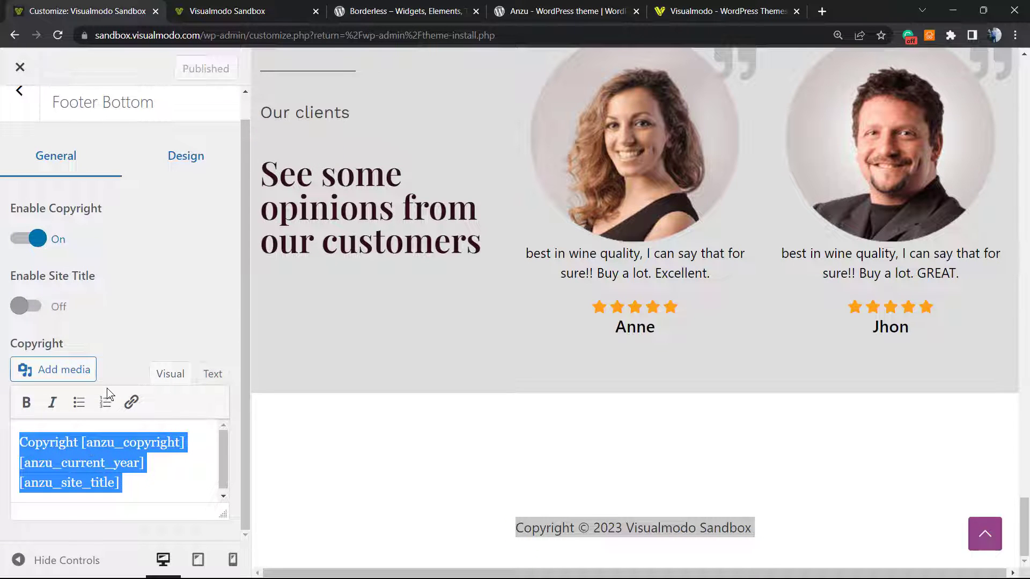
click(91, 450)
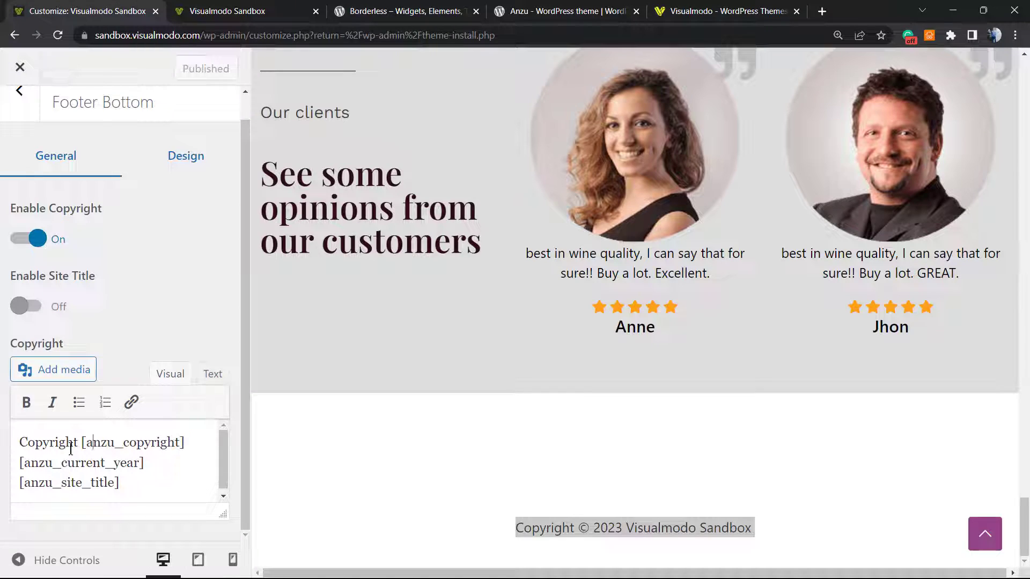
double_click(17, 436)
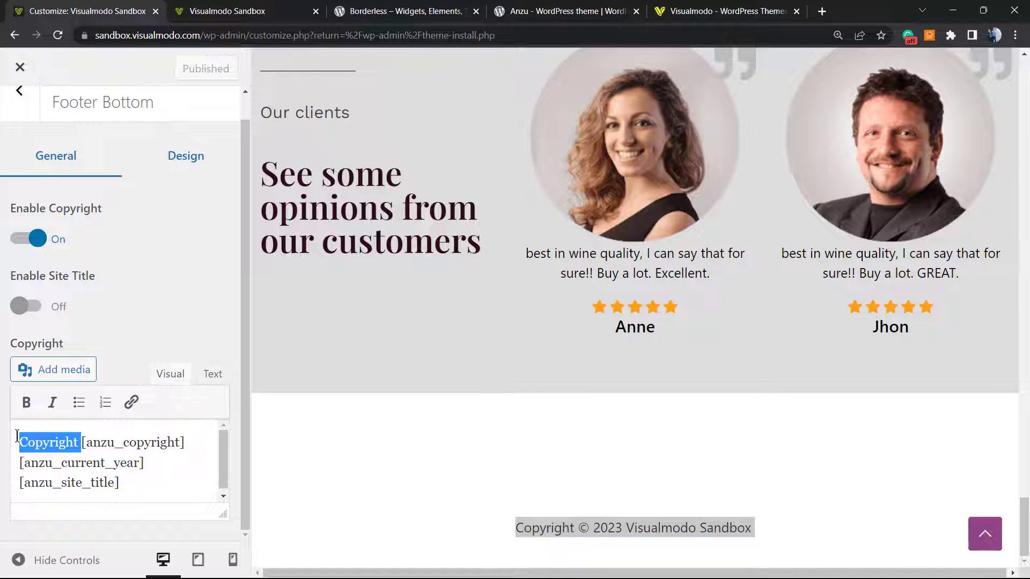
key(BackSpace)
text(M)
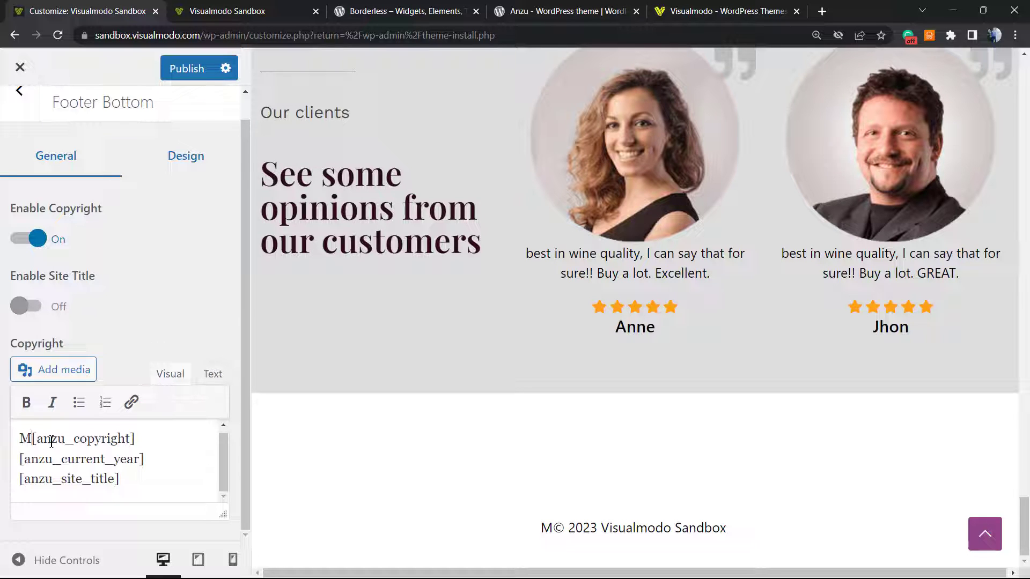
text(ade woth)
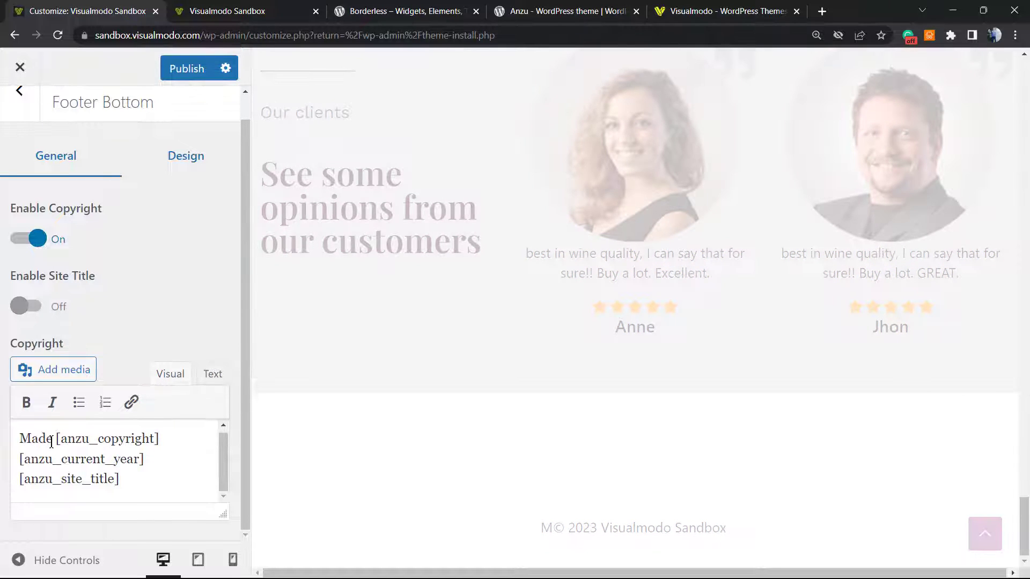
text( love)
key(Return)
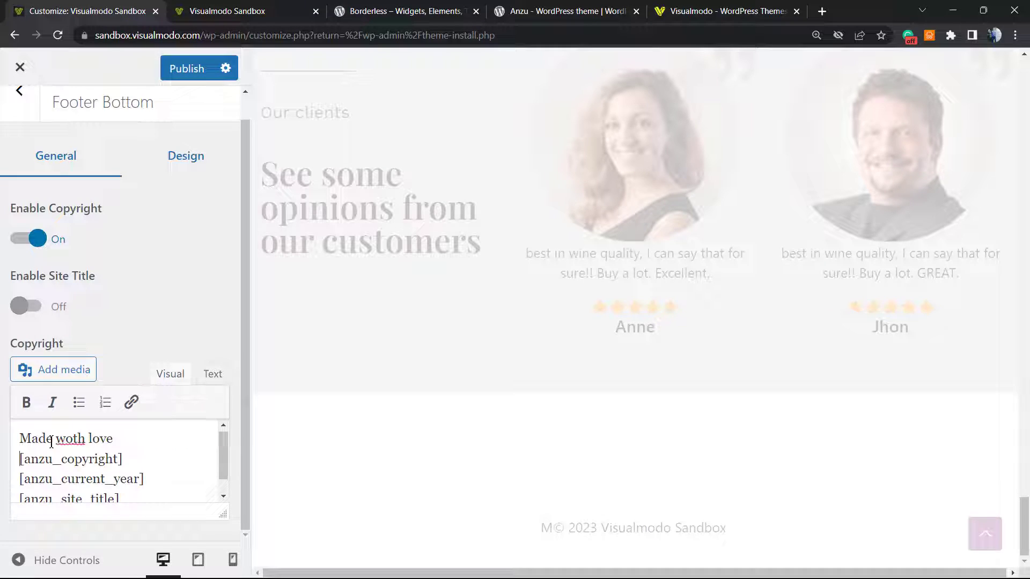
click(69, 439)
key(BackSpace)
text(i)
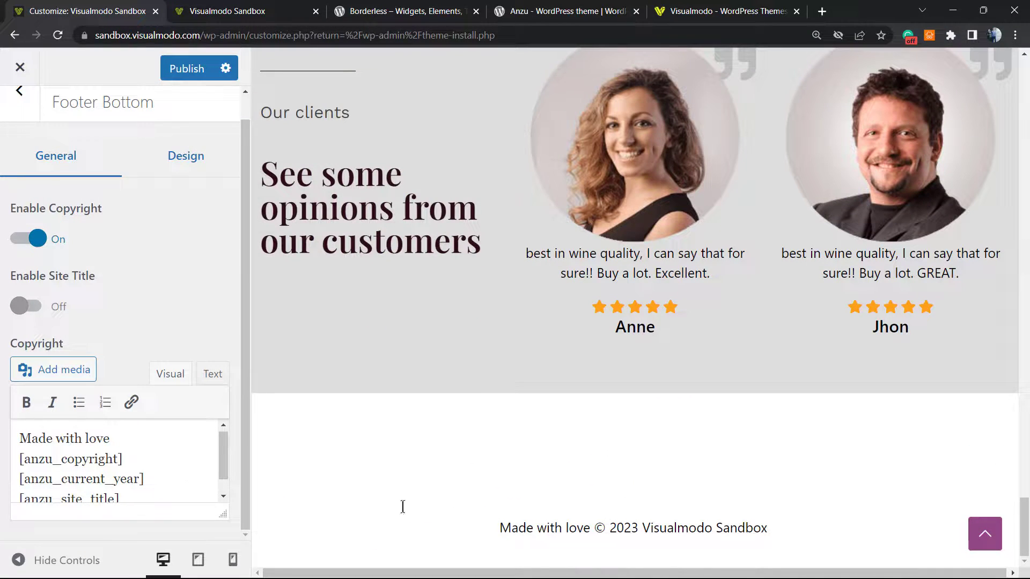
- Examine the current year and site title shortcodes in the Copyright text against the footer preview
scroll(104, 468, down, 1)
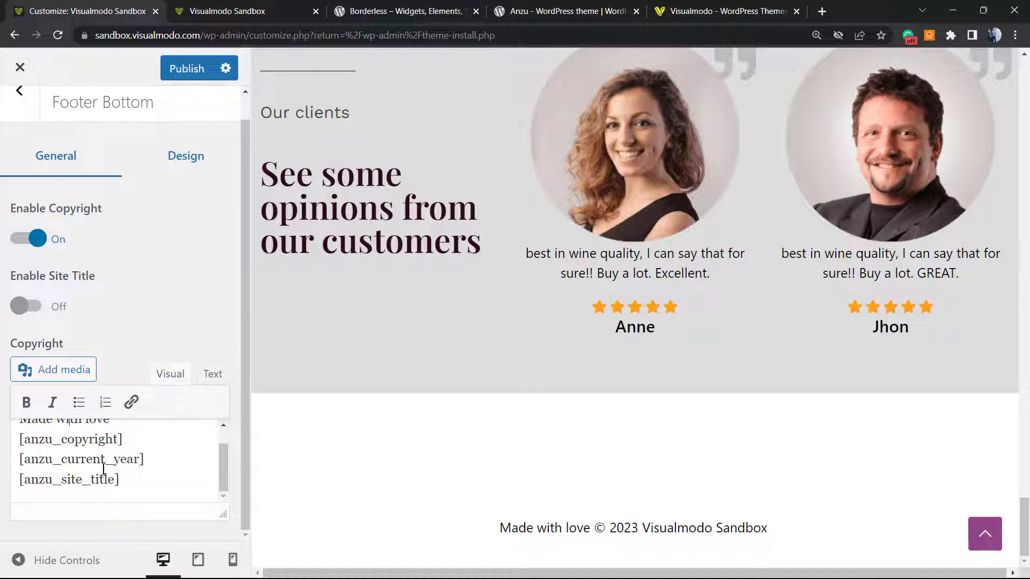
scroll(87, 453, up, 1)
scroll(85, 454, down, 1)
double_click(67, 462)
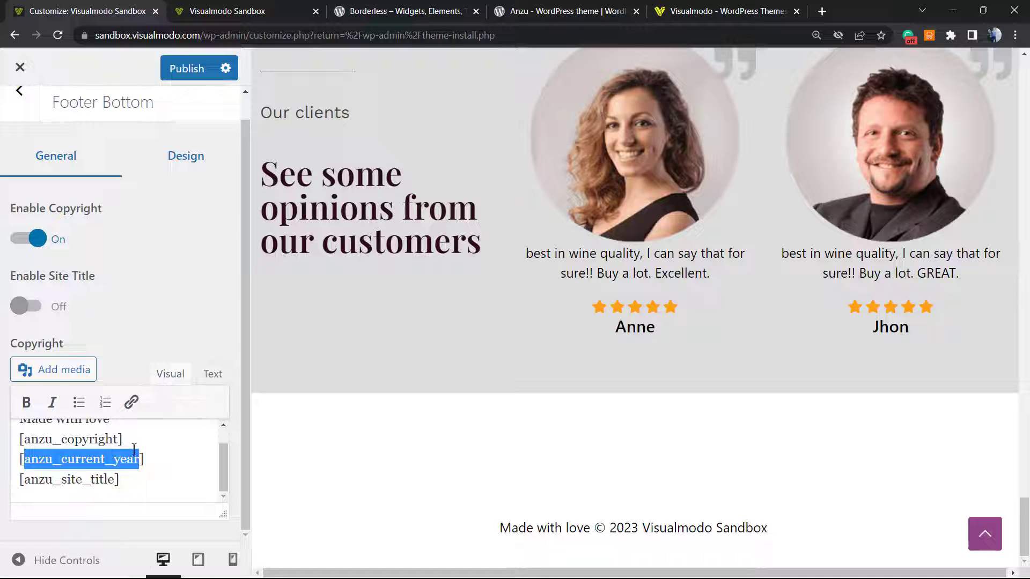
drag(145, 459, 11, 462)
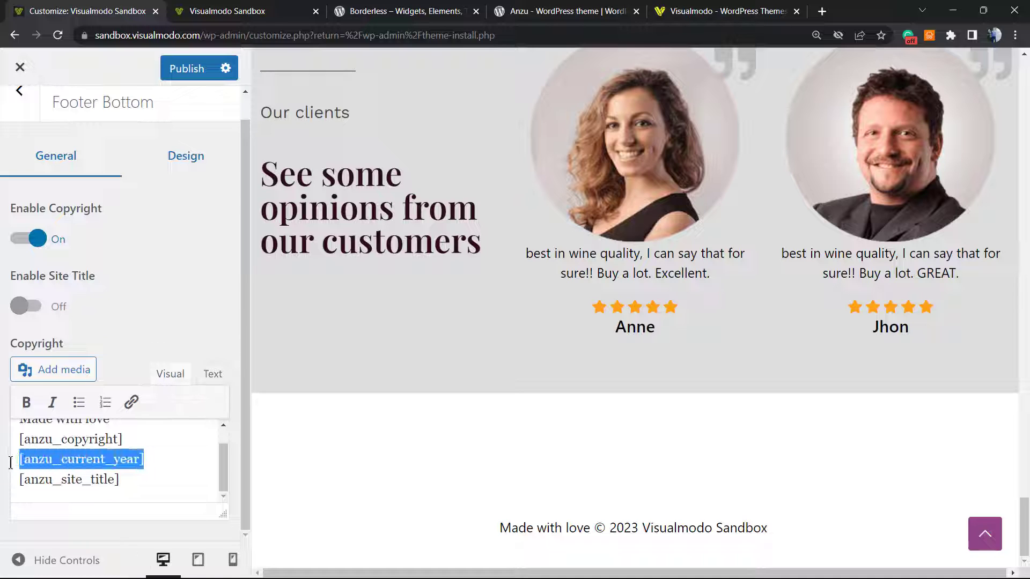
click(135, 481)
key(ctrl+a)
click(167, 482)
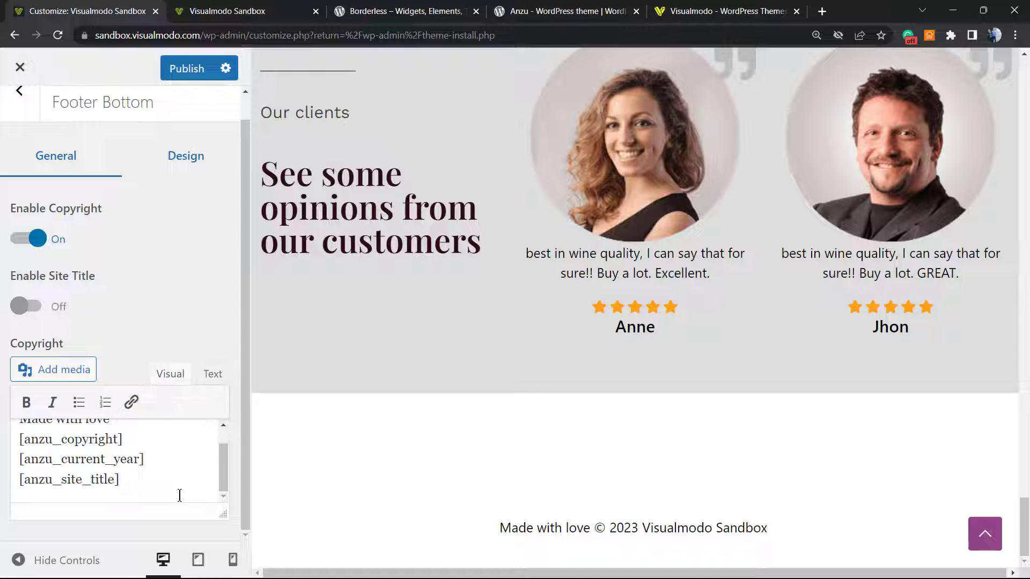
drag(154, 459, 14, 459)
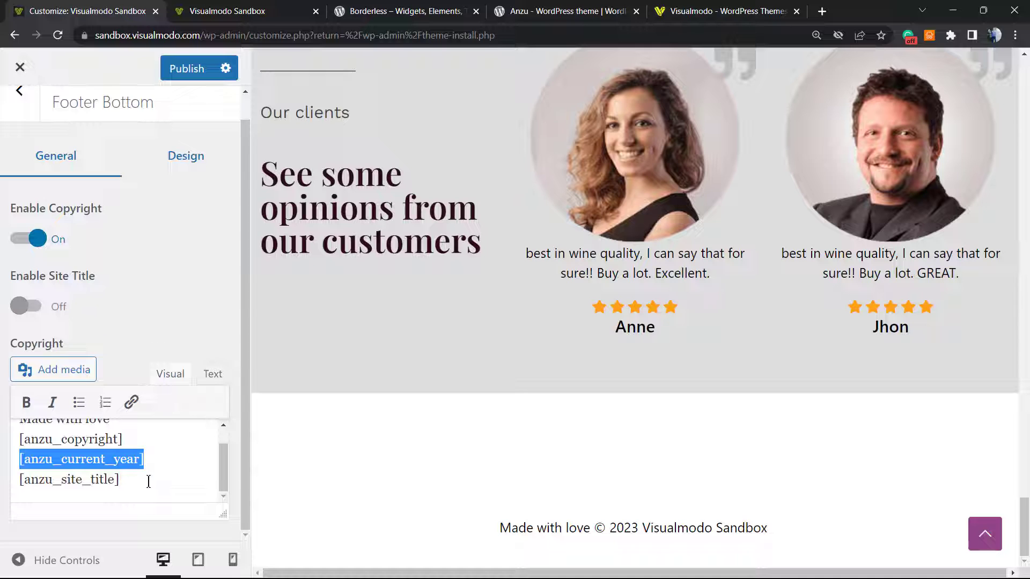
drag(149, 480, 19, 480)
drag(172, 481, 17, 479)
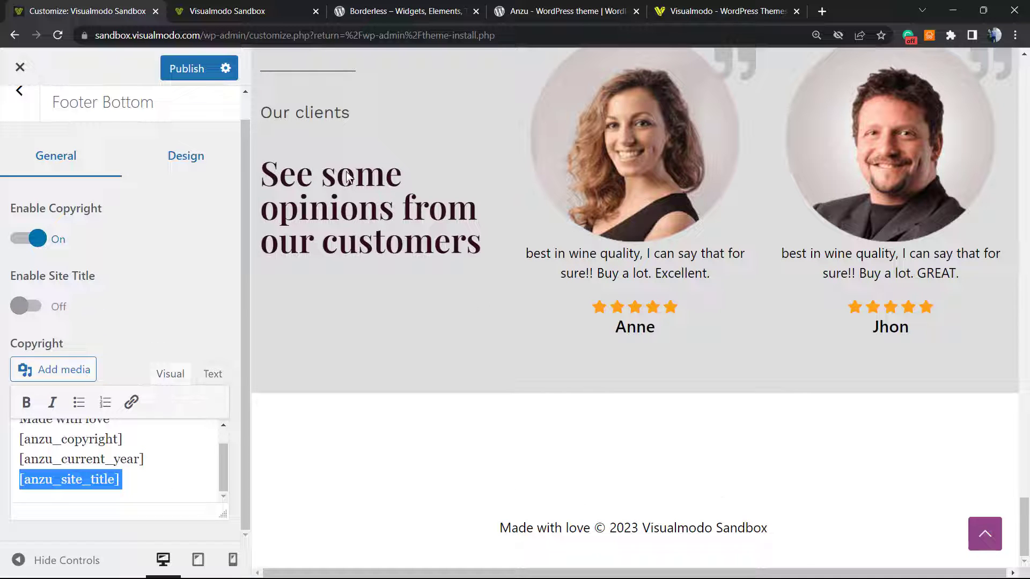
- Open the WordPress dashboard's General Settings from the live site and highlight the Site Title value
click(267, 5)
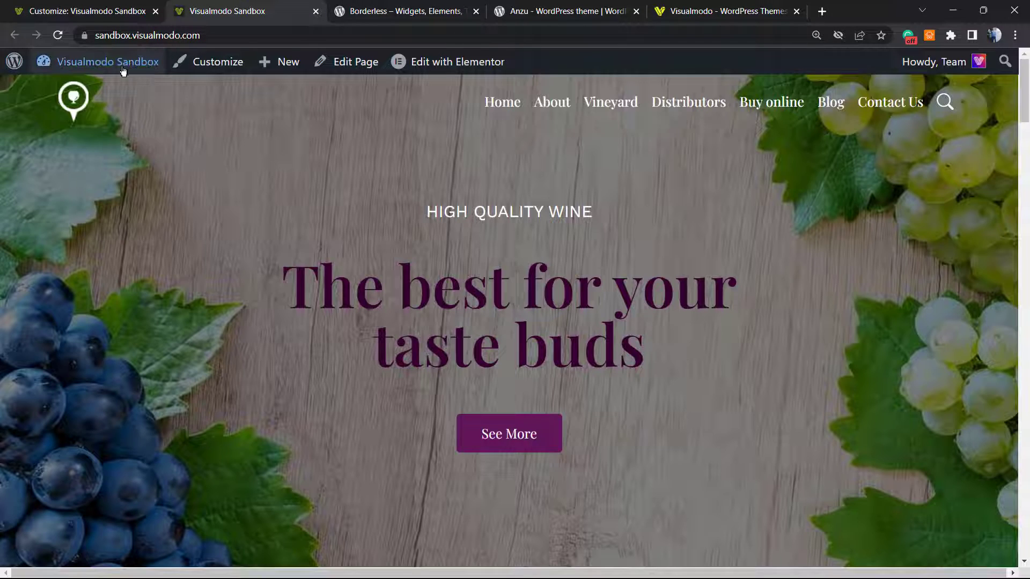
mouse_move(97, 61)
click(64, 90)
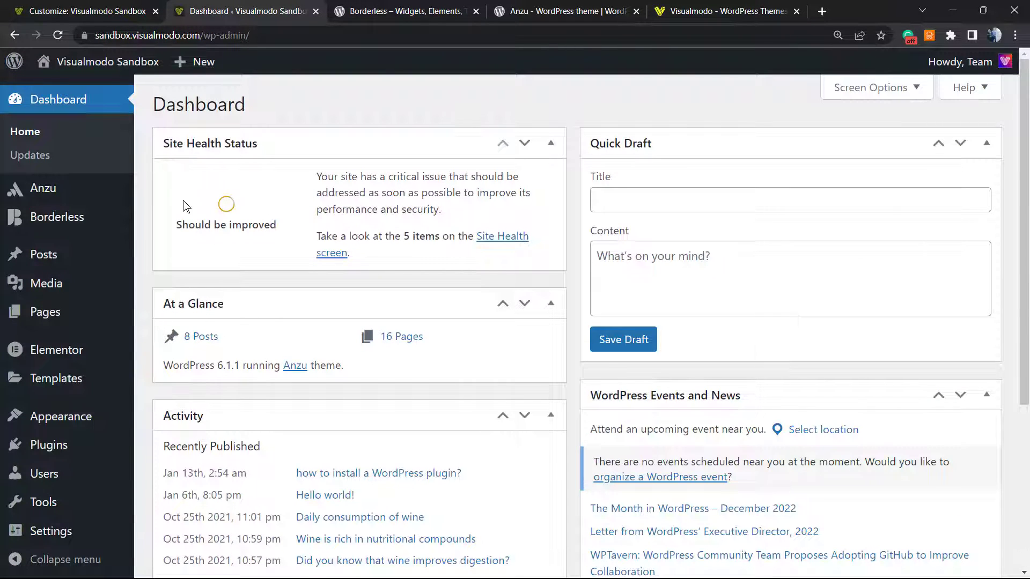
scroll(94, 158, down, 3)
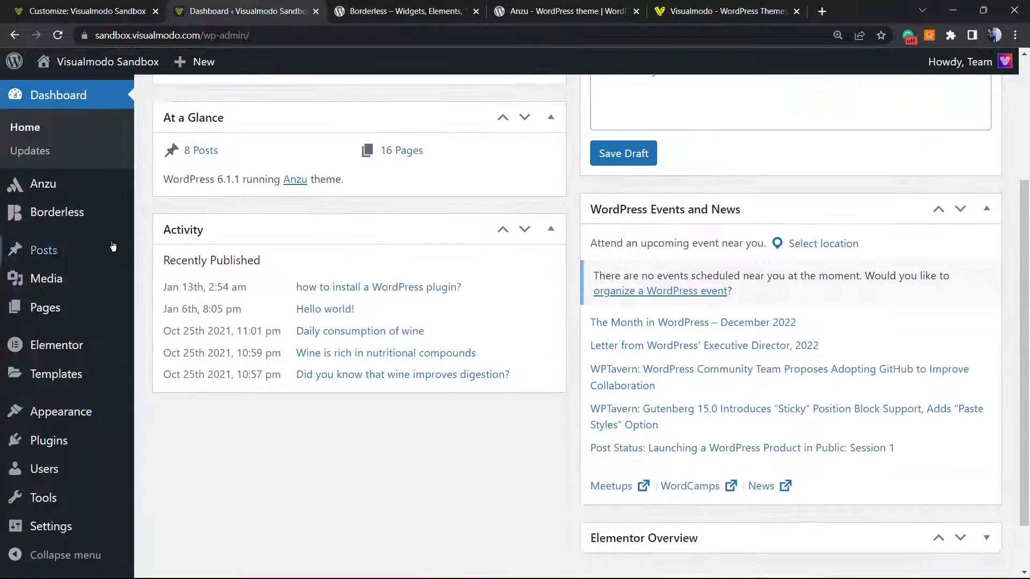
mouse_move(65, 526)
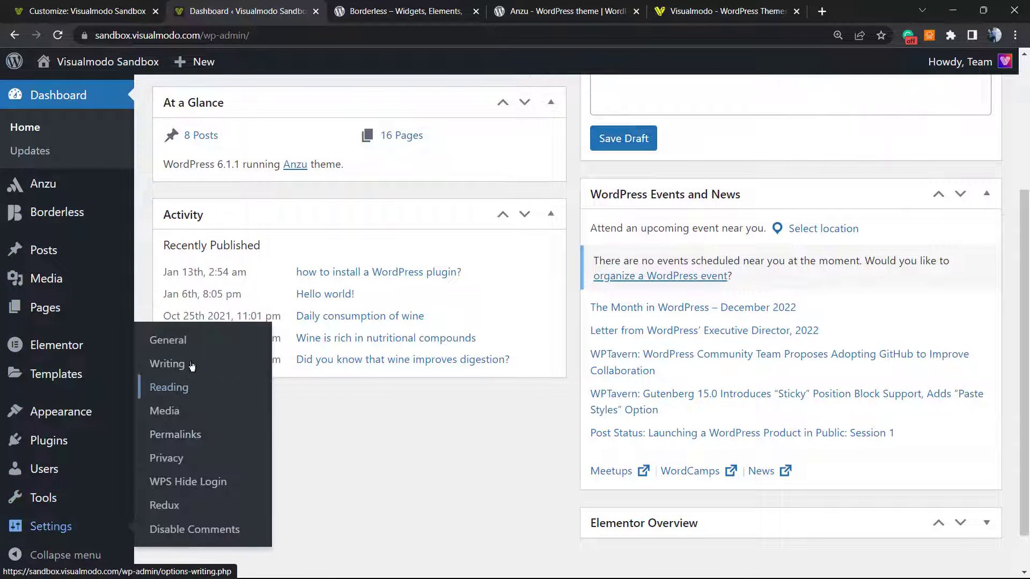
click(196, 339)
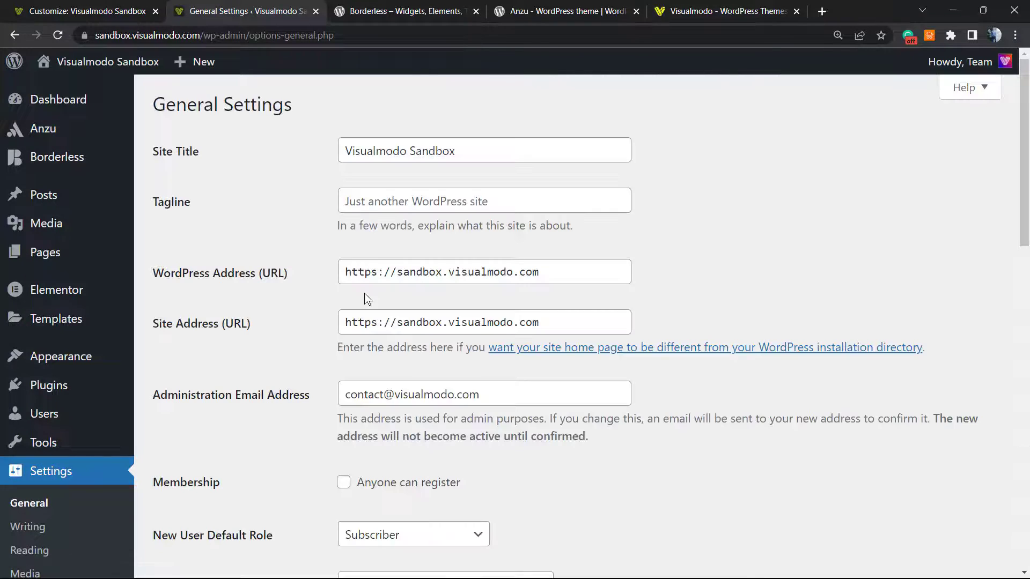
click(397, 150)
triple_click(398, 146)
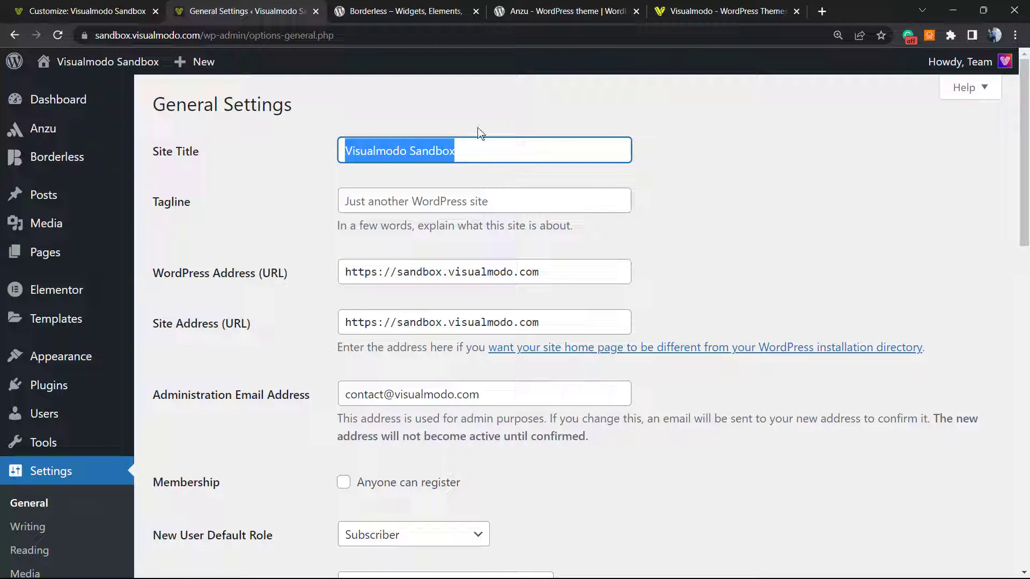
- Return to the theme customizer and compare the site title shortcode in the Copyright text with the site name in the footer preview
click(142, 10)
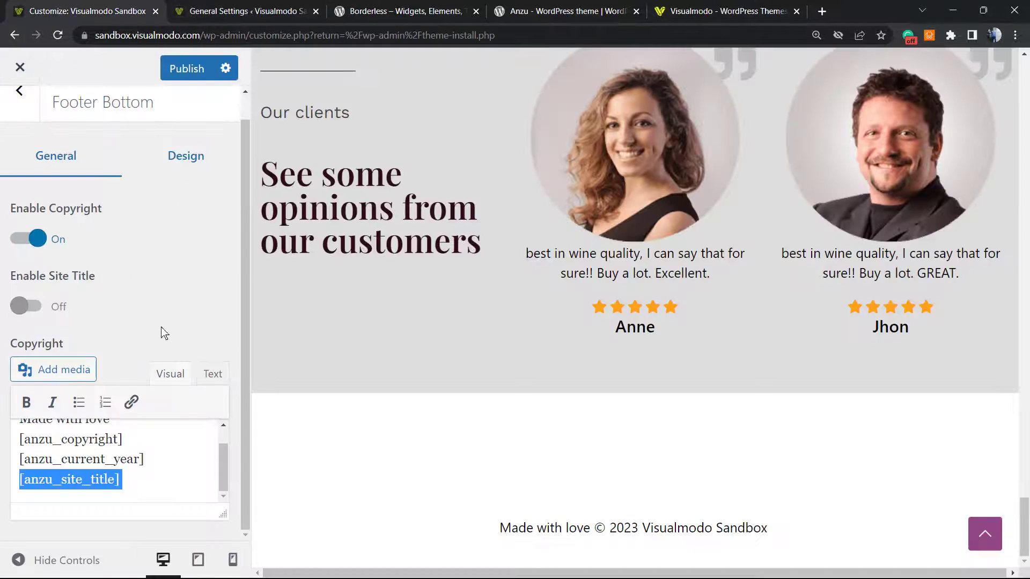
click(103, 480)
triple_click(102, 480)
drag(635, 532, 814, 541)
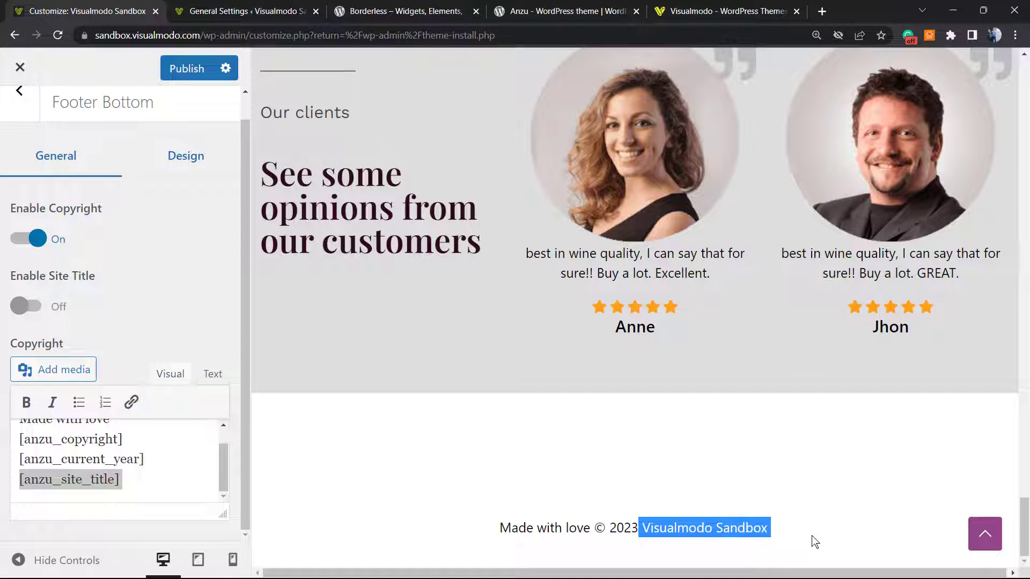
click(727, 521)
drag(635, 527, 816, 544)
click(38, 420)
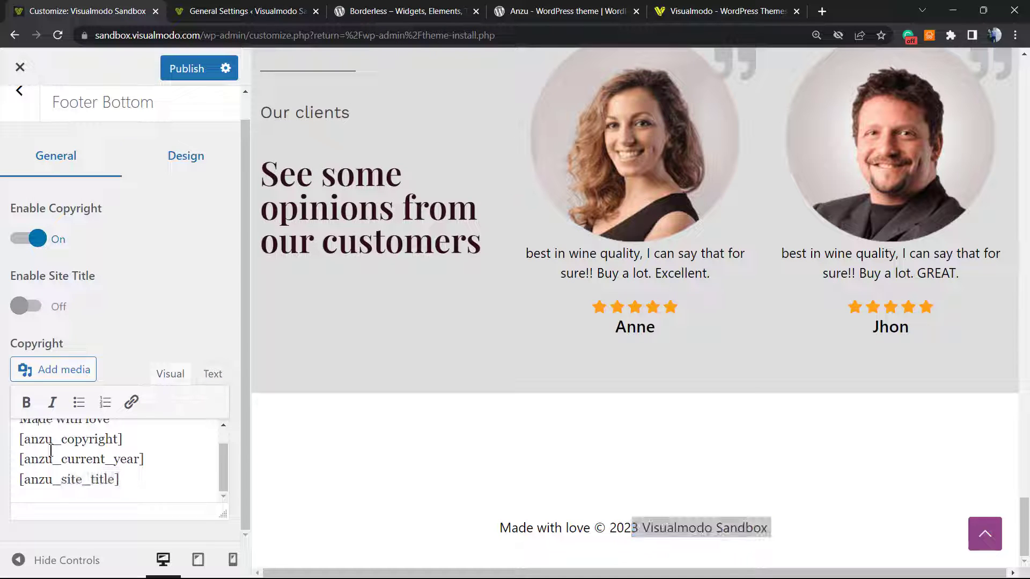
- Move the [anzu_site_title] shortcode to the start of the Copyright text, with a single space before "Made with love"
drag(124, 480, 0, 483)
key(ctrl+c)
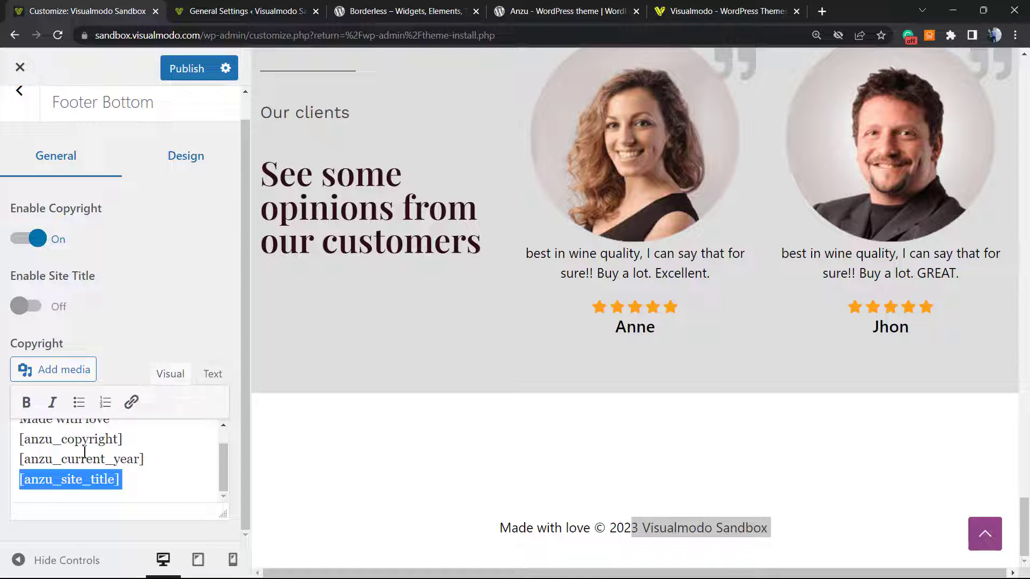
key(BackSpace)
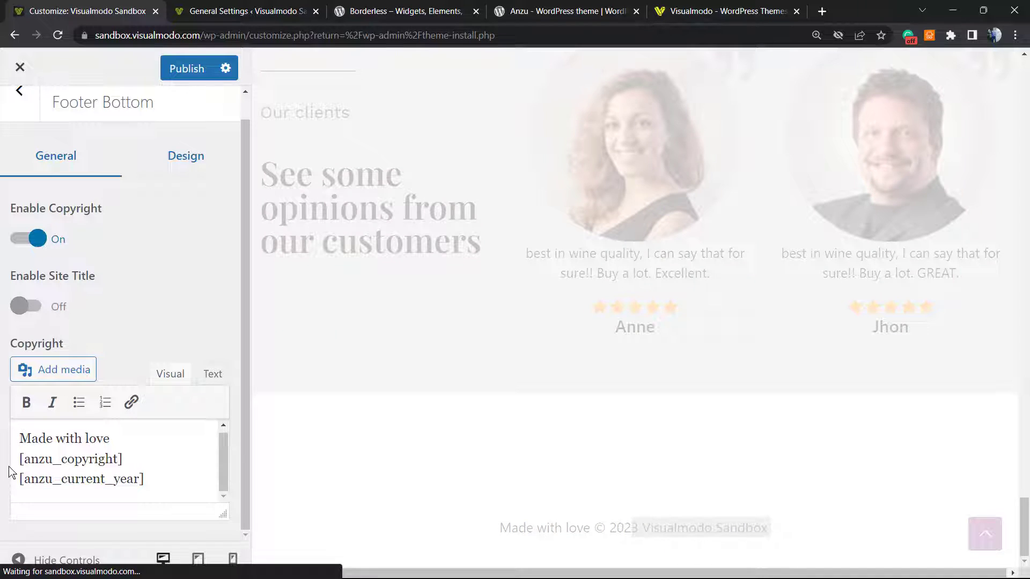
key(ctrl+v)
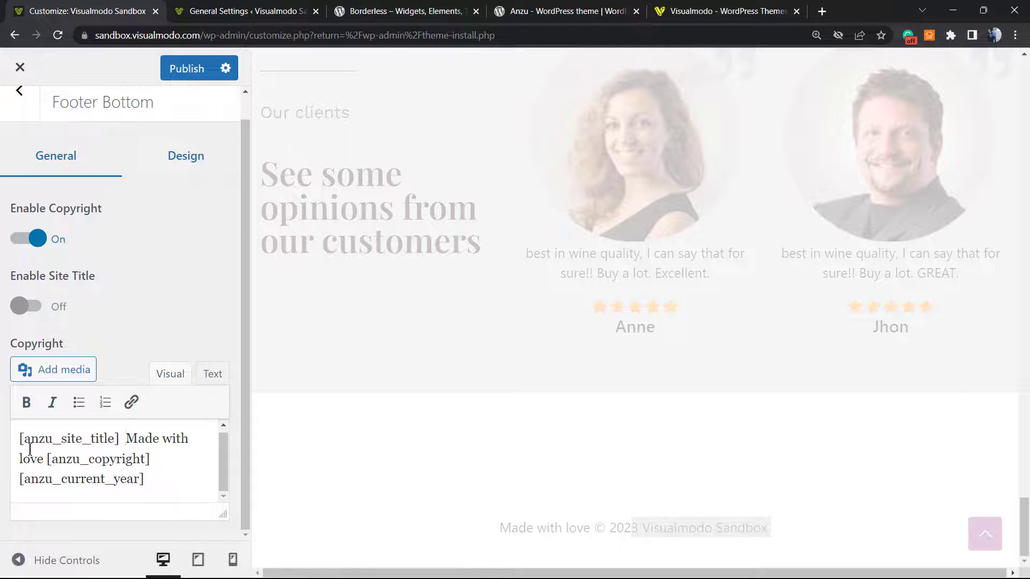
key(BackSpace)
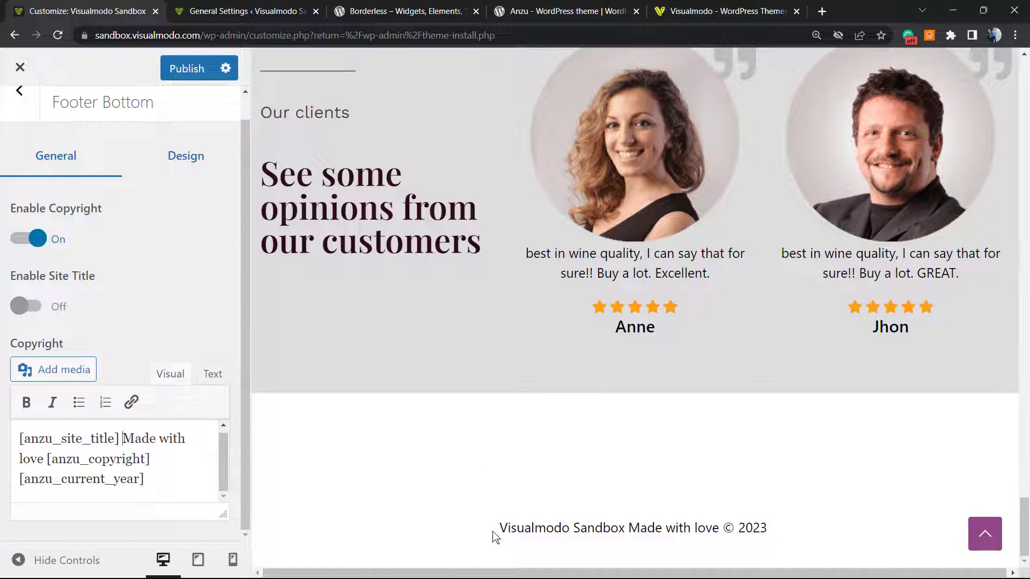
- Examine "Made with love" and the [anzu_copyright] shortcode in the Copyright text against the matching parts of the footer preview
drag(629, 529, 683, 529)
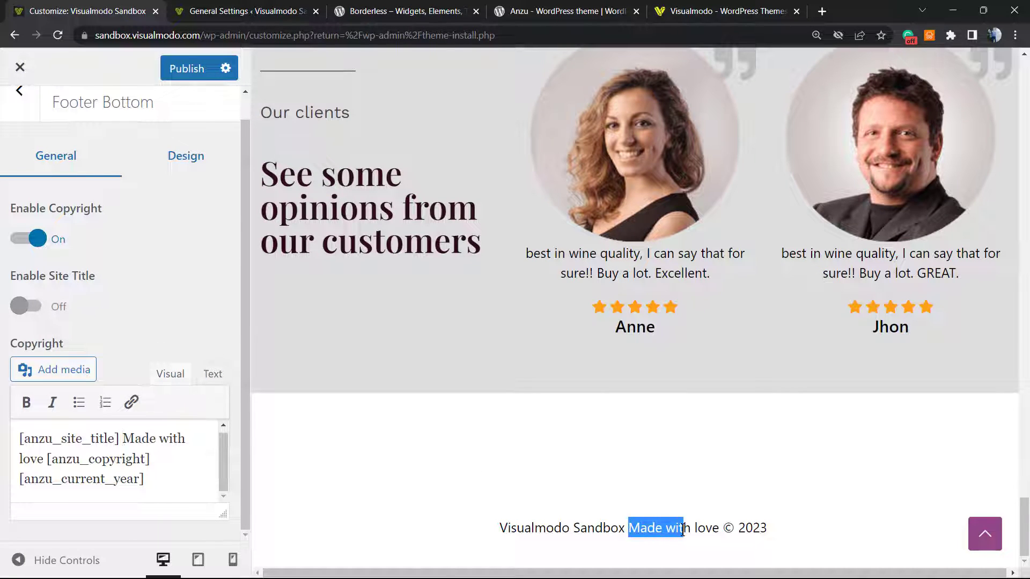
drag(127, 438, 50, 460)
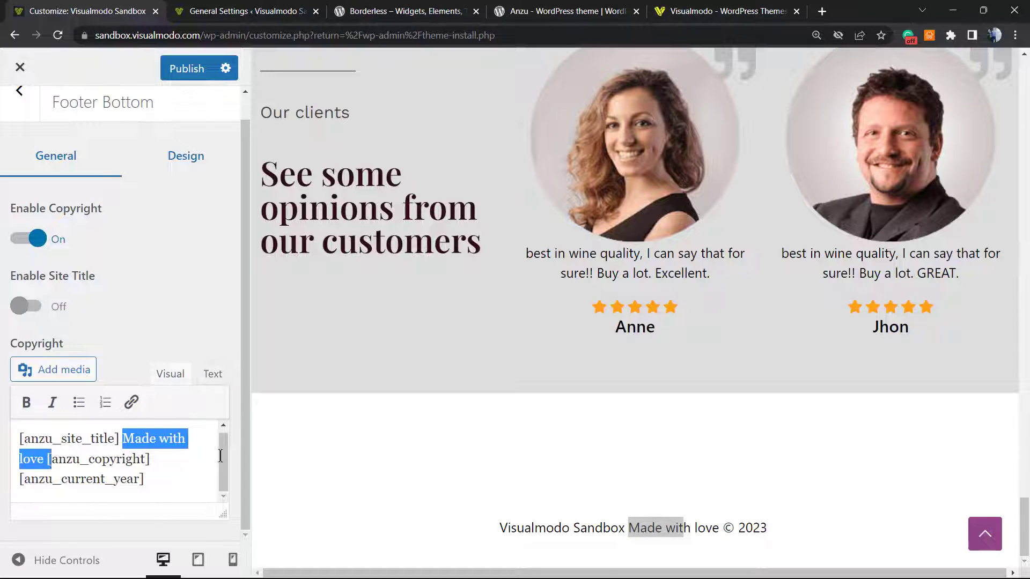
click(696, 530)
drag(724, 525, 732, 527)
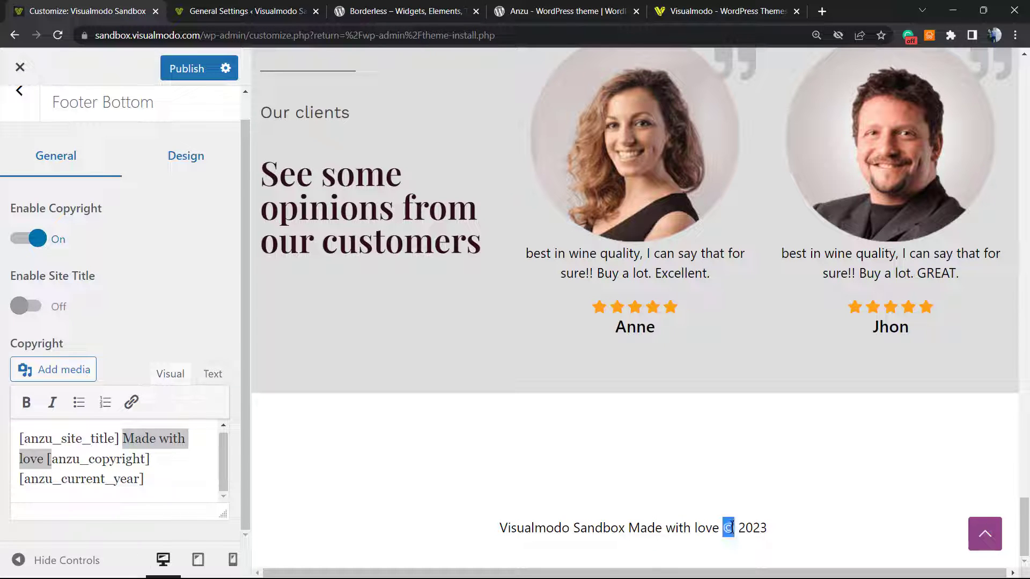
click(140, 454)
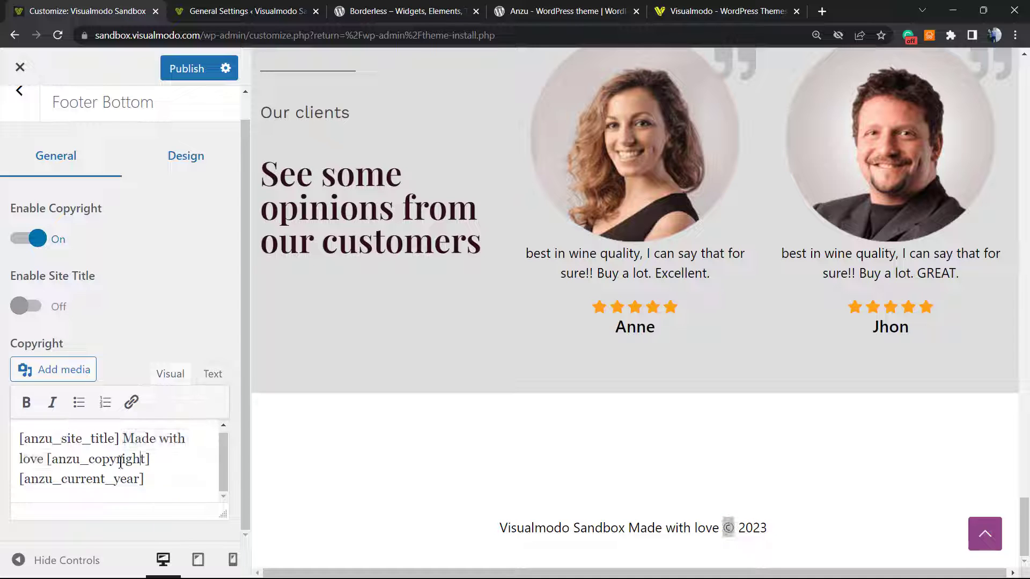
drag(150, 459, 64, 458)
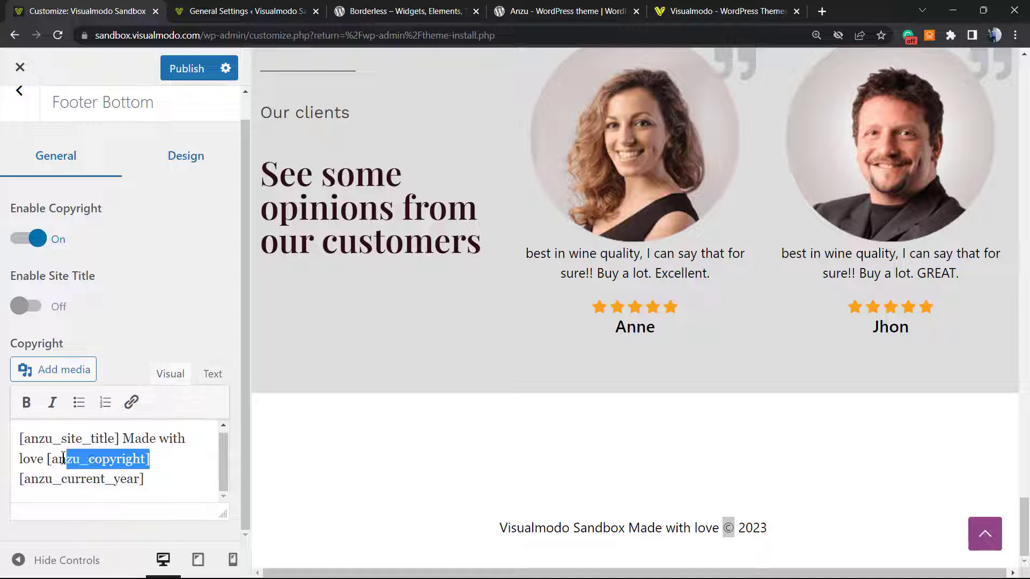
click(672, 536)
drag(720, 530, 732, 531)
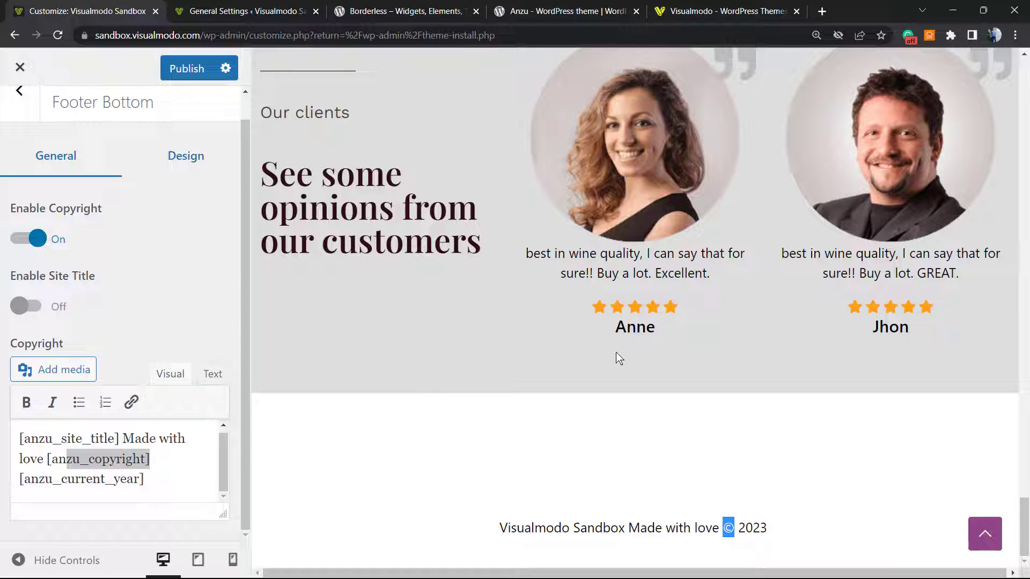
- Publish the footer changes and open the live site from the dashboard in a new browser tab to look through the home page
click(185, 70)
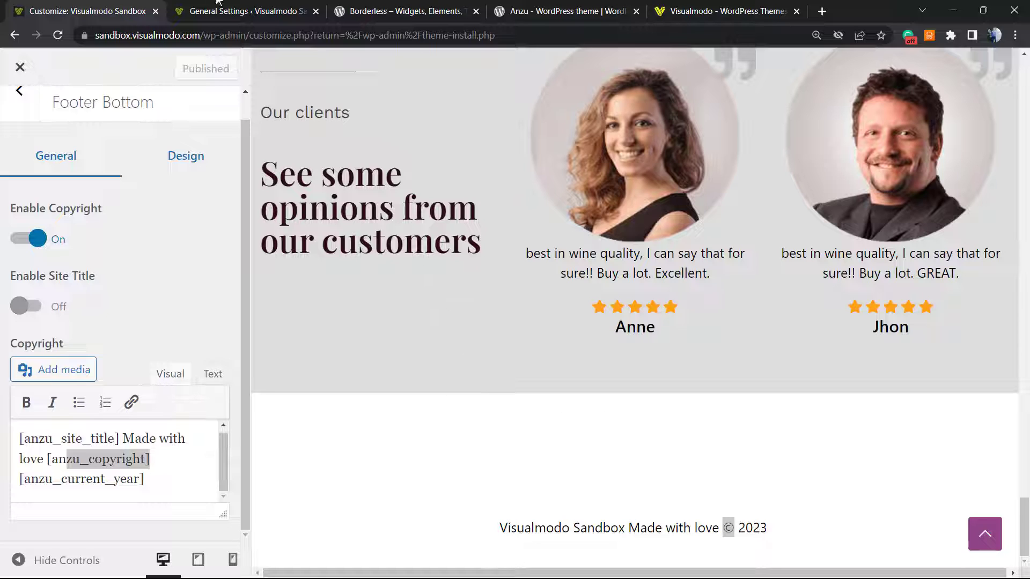
click(231, 10)
mouse_move(108, 61)
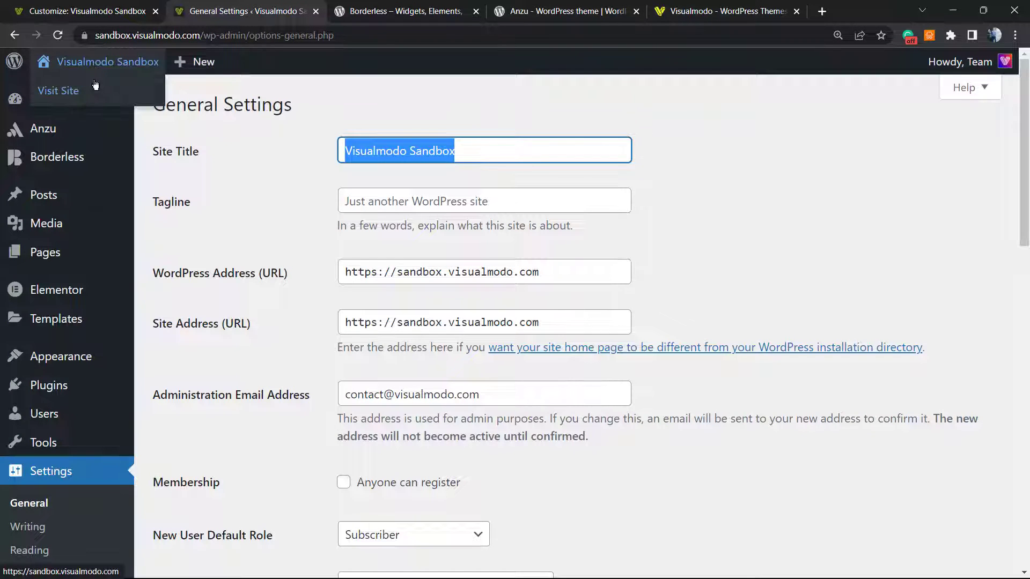
right_click(80, 87)
click(118, 90)
click(349, 10)
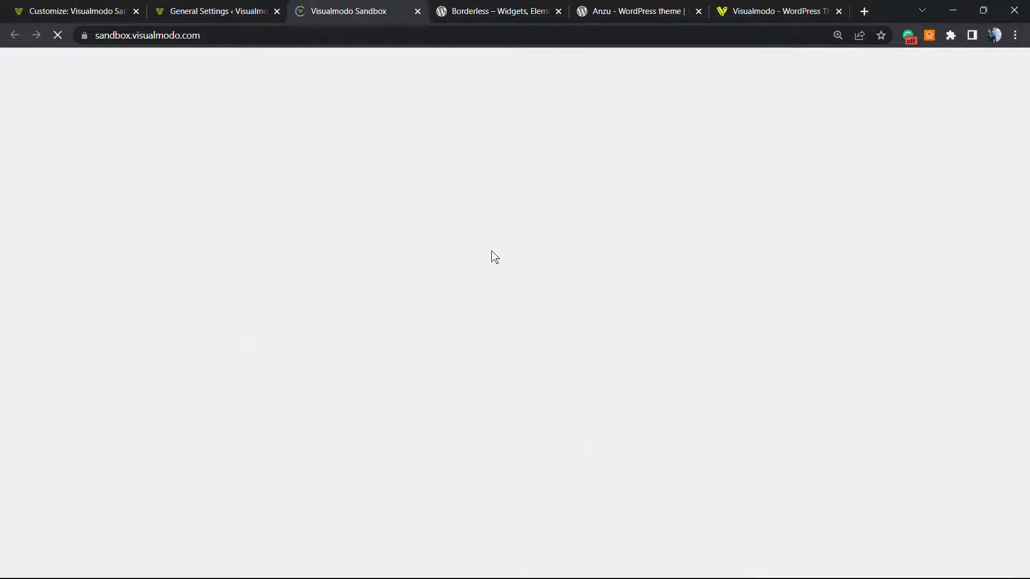
scroll(370, 450, down, 6)
scroll(338, 378, down, 15)
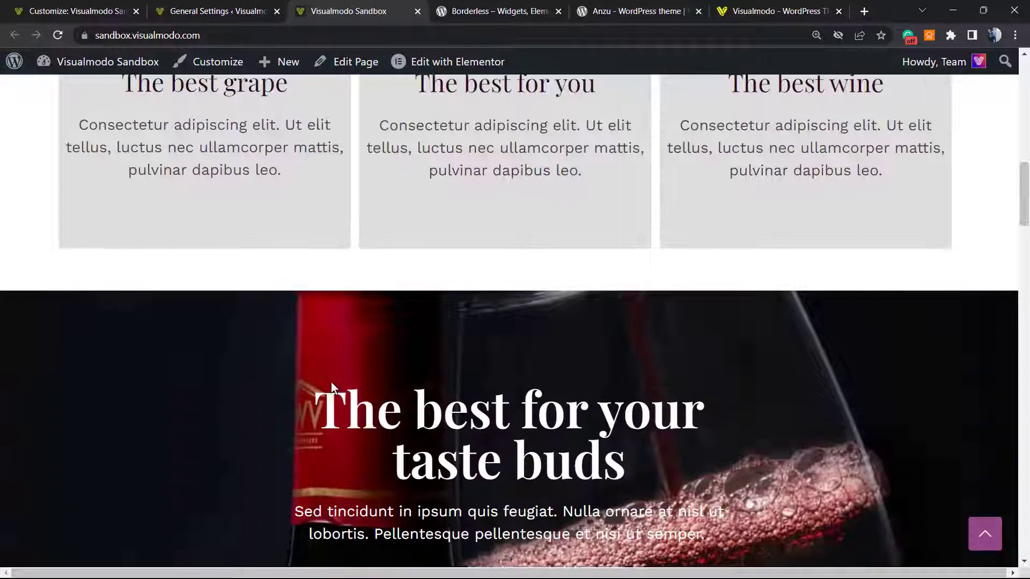
scroll(333, 388, down, 10)
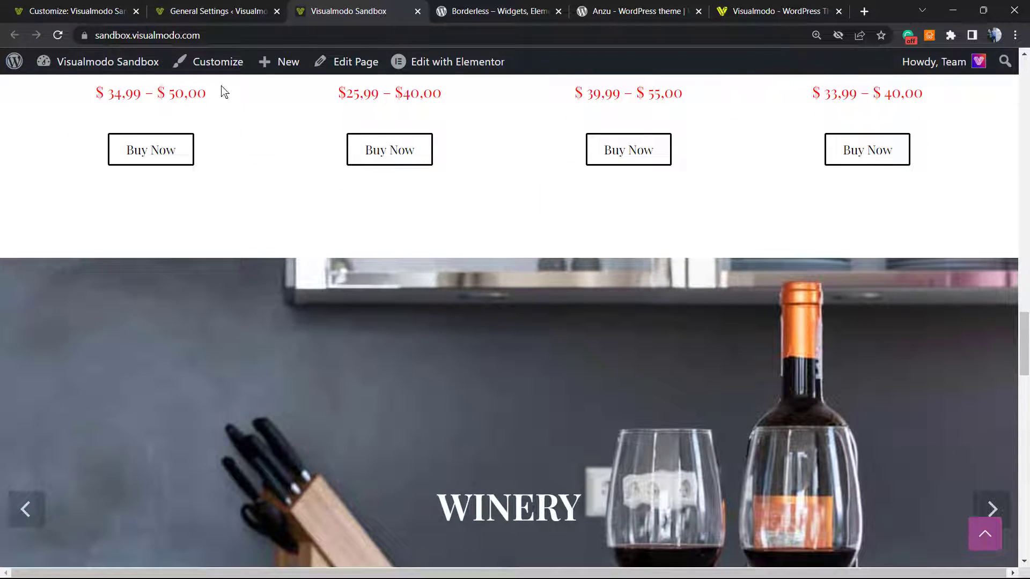
- View the Borderless plugin's WordPress.org page and examine the plugin name and the features listed in its title
click(496, 10)
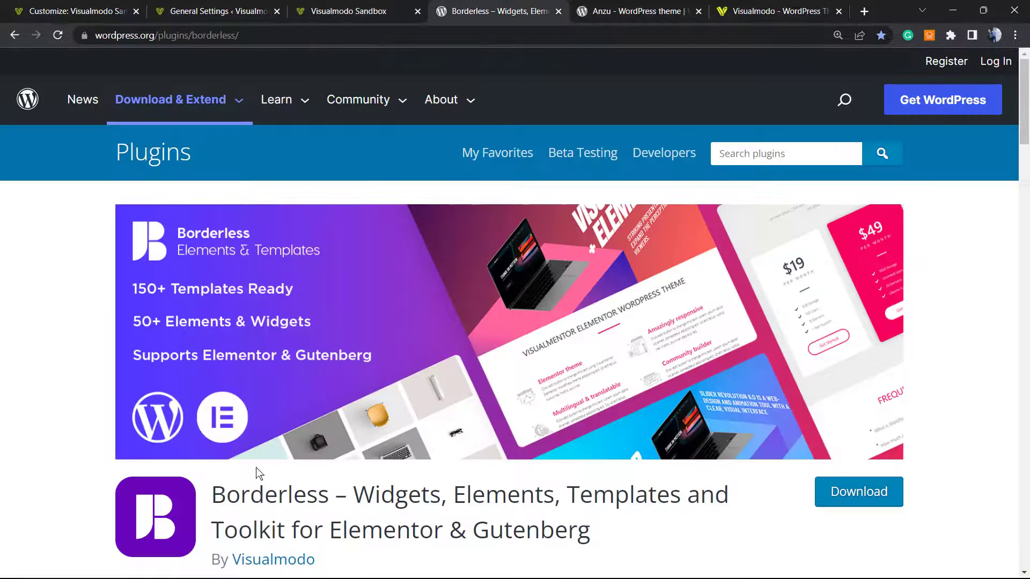
double_click(254, 496)
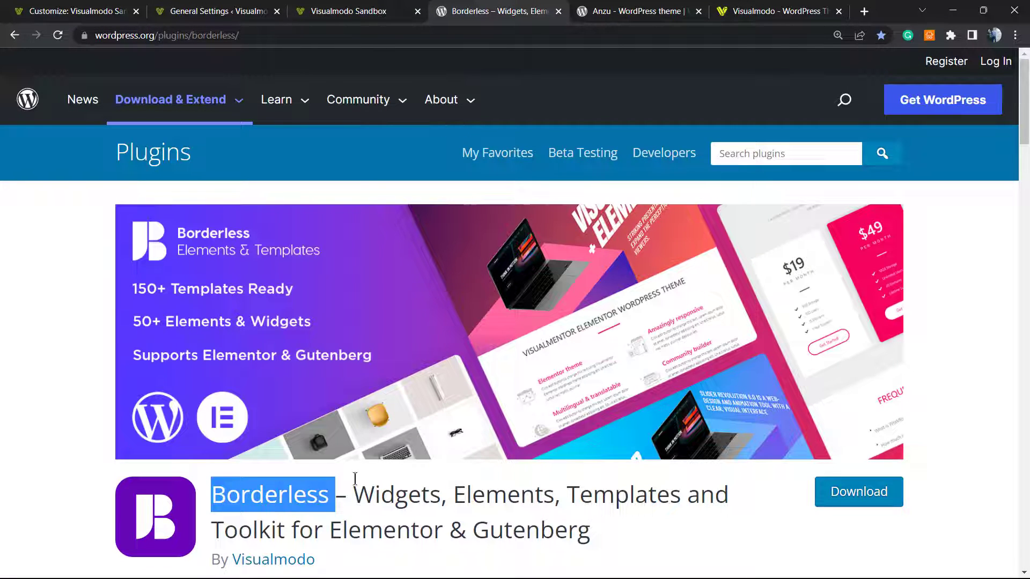
click(375, 496)
double_click(377, 498)
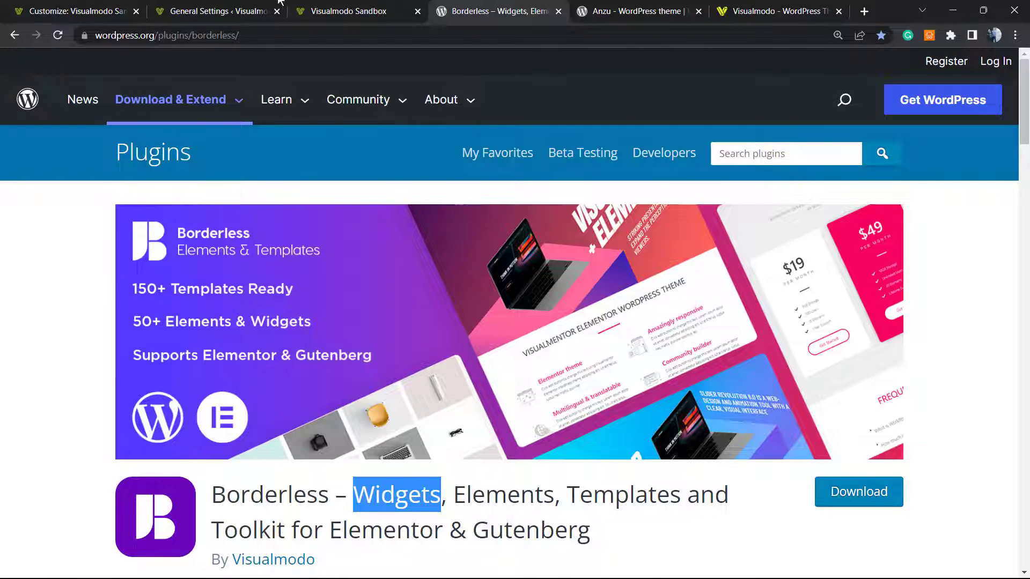
- Open the Borderless template Library in the WordPress dashboard and browse all categories, highlighting the Winery template
click(257, 10)
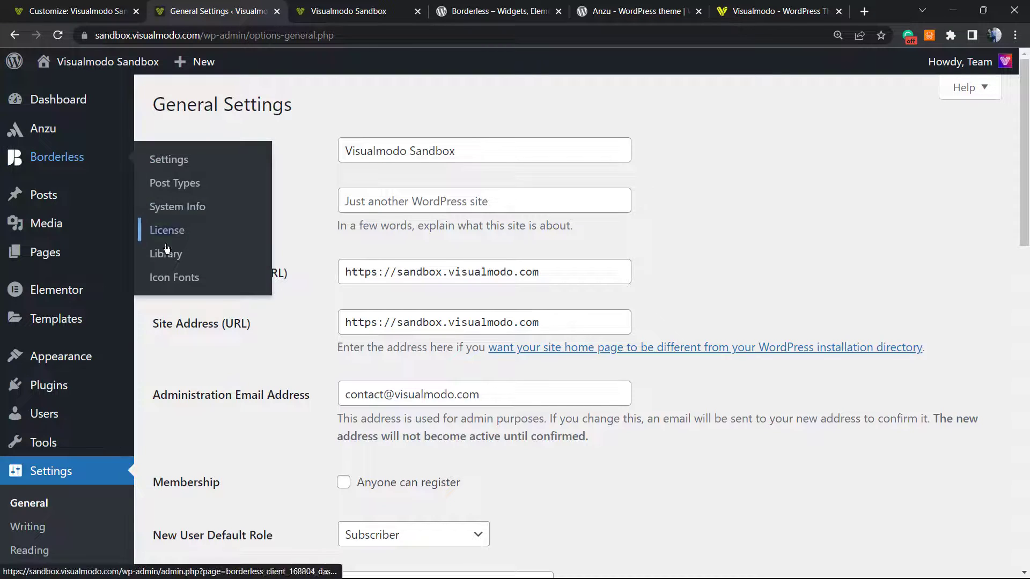
click(156, 252)
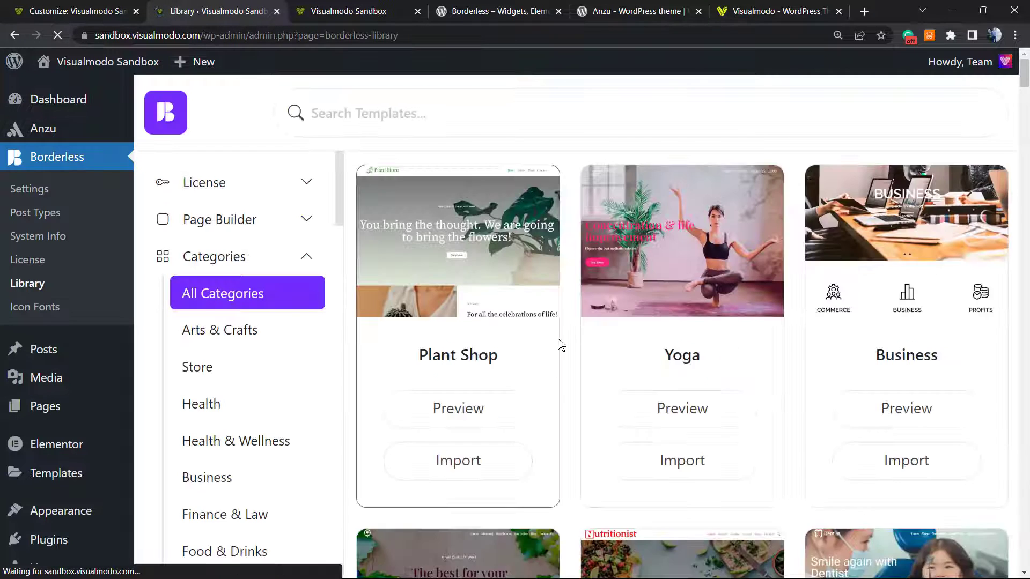
scroll(467, 386, down, 1)
scroll(468, 387, up, 1)
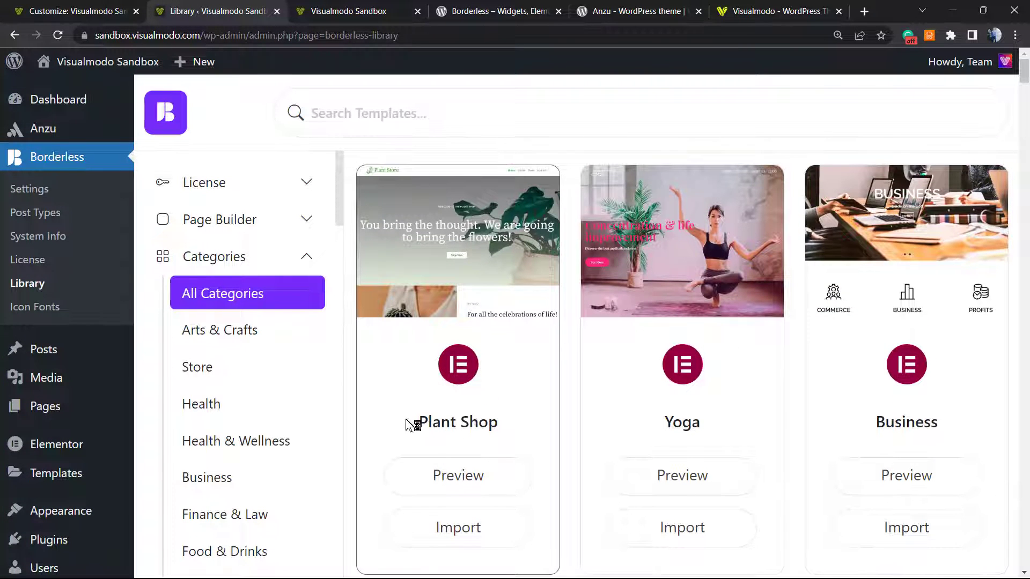
scroll(558, 386, down, 9)
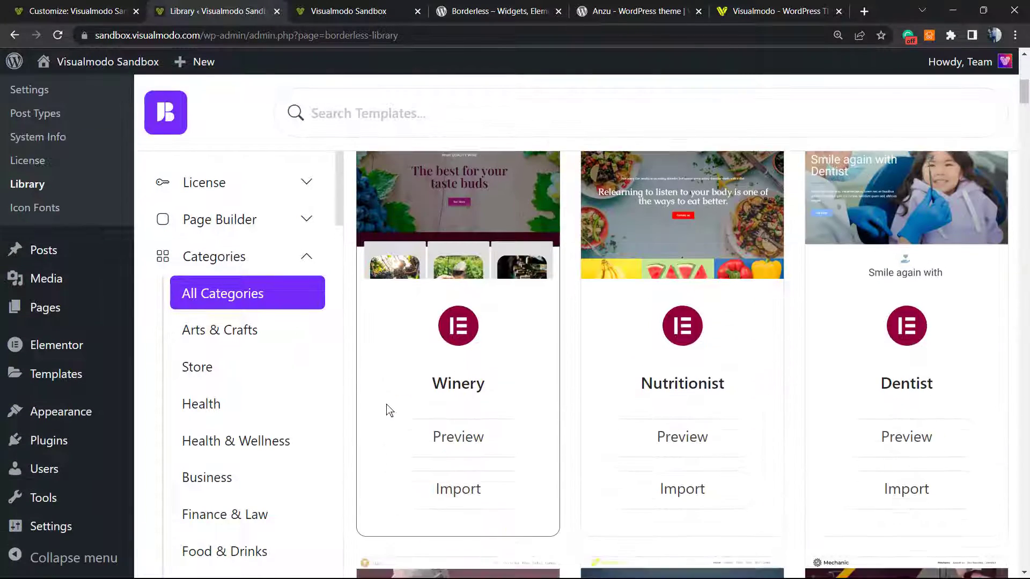
double_click(469, 382)
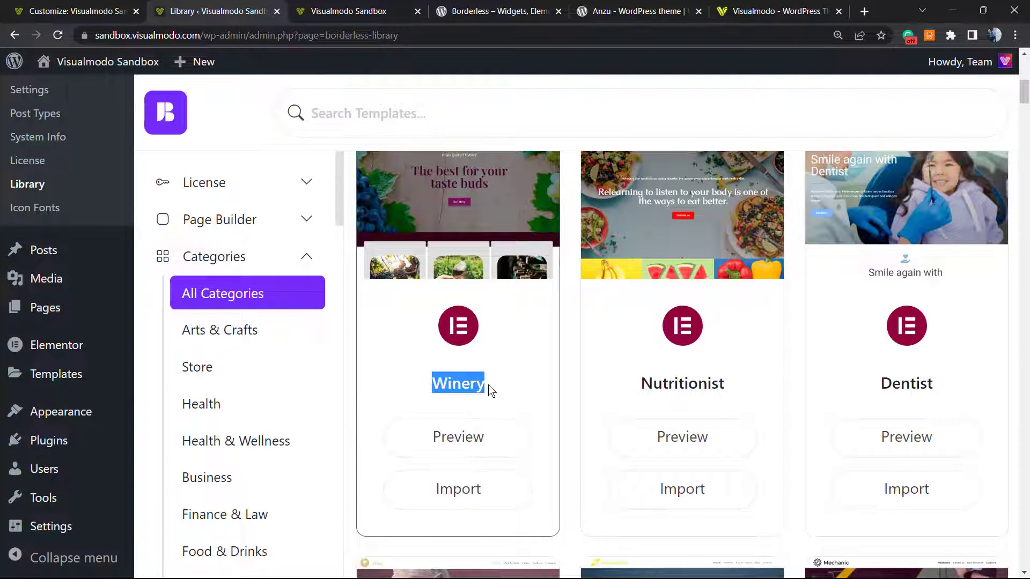
scroll(927, 394, up, 1)
scroll(858, 384, up, 4)
scroll(682, 346, down, 9)
scroll(660, 348, up, 9)
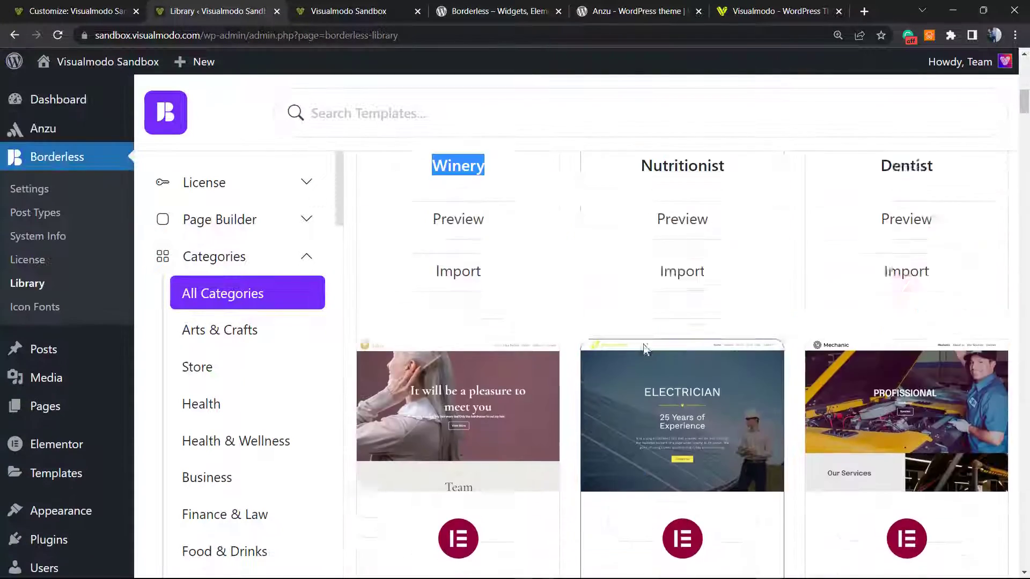
scroll(640, 350, up, 3)
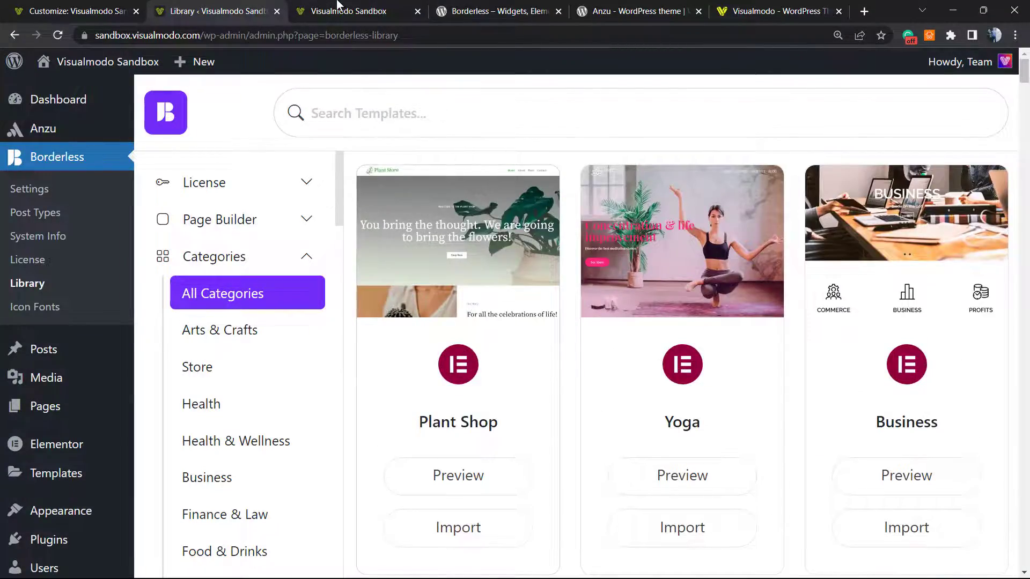
- Return to the live Visualmodo Sandbox site and look through its home page from header to footer and back
click(341, 7)
scroll(413, 397, down, 10)
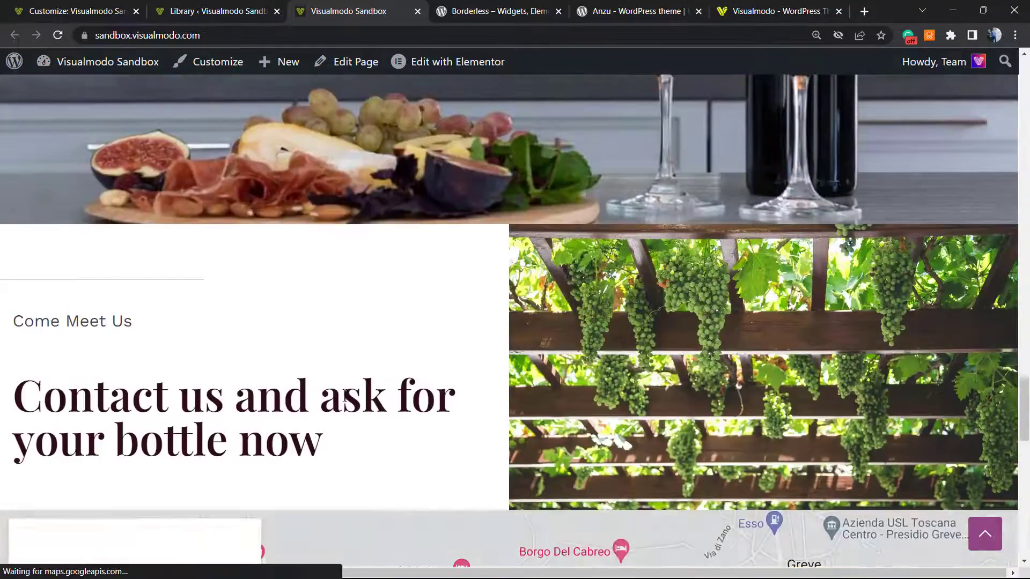
scroll(325, 402, down, 4)
scroll(323, 399, up, 15)
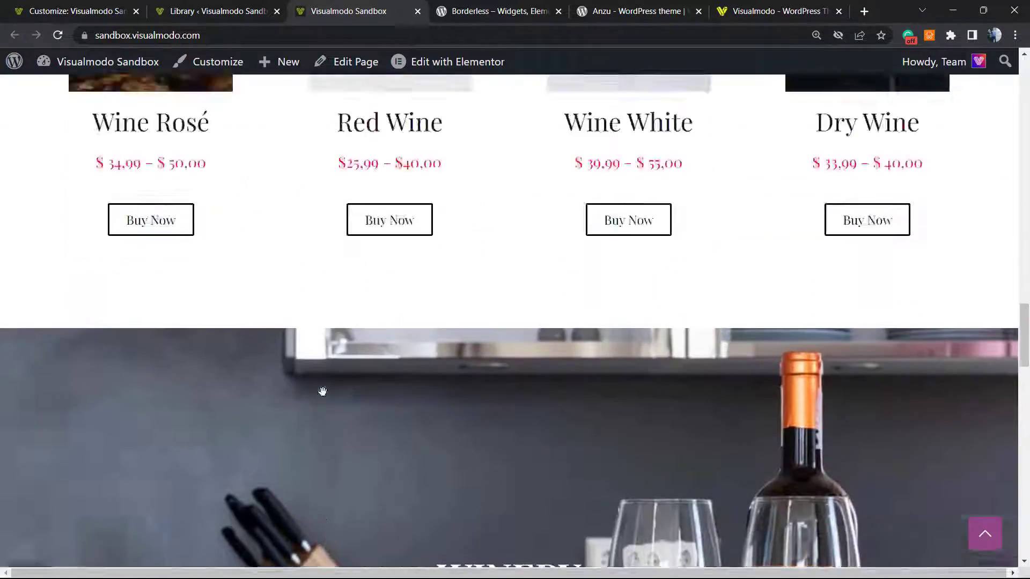
scroll(323, 399, up, 10)
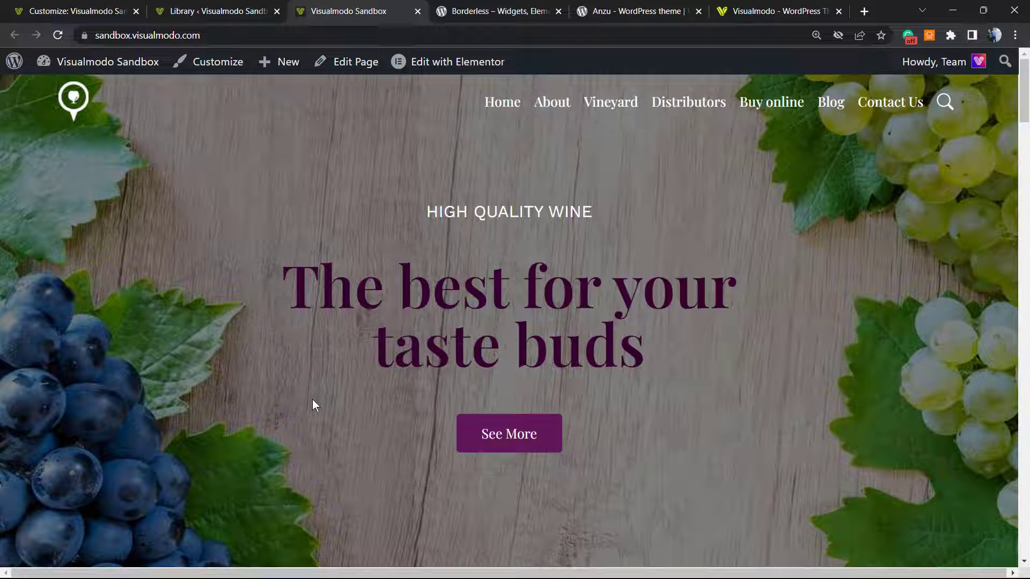
- Switch to the Visualmodo website's home page and highlight the introductory paragraph beneath the "Plugins & Templates" heading
click(625, 15)
click(746, 7)
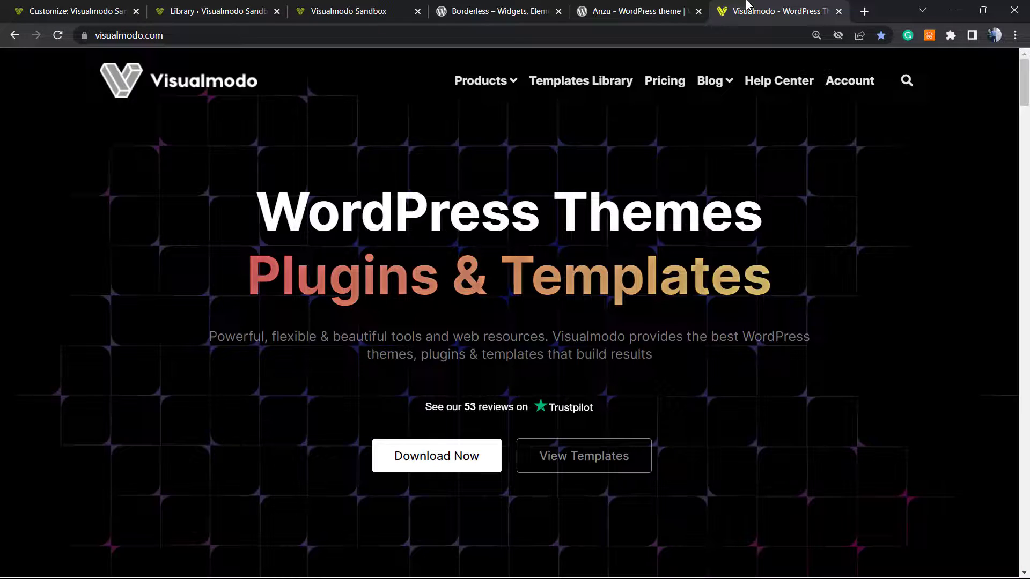
triple_click(300, 327)
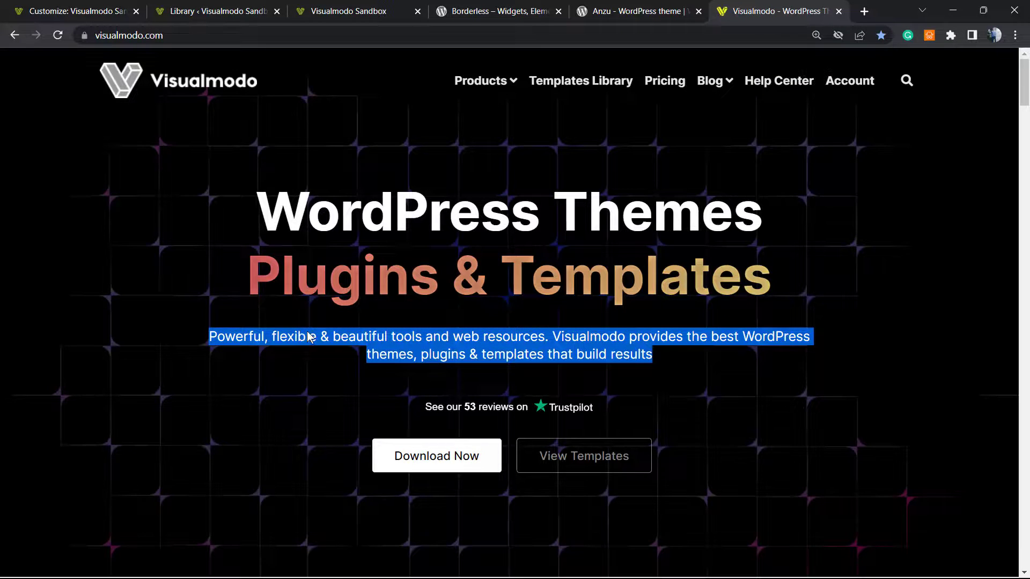
- Open the Templates Library on the Visualmodo website and browse the available template designs
click(563, 81)
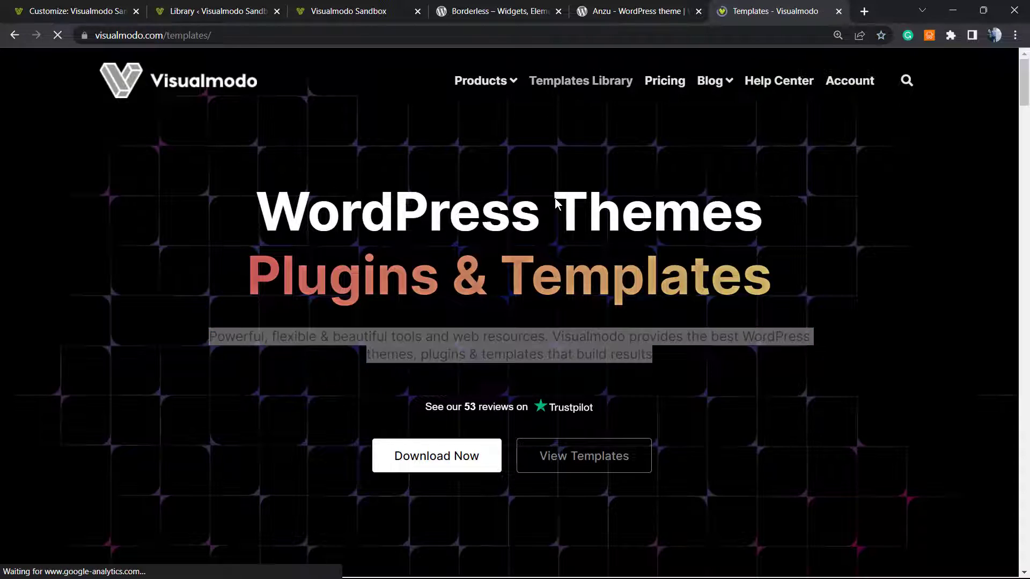
scroll(375, 394, down, 12)
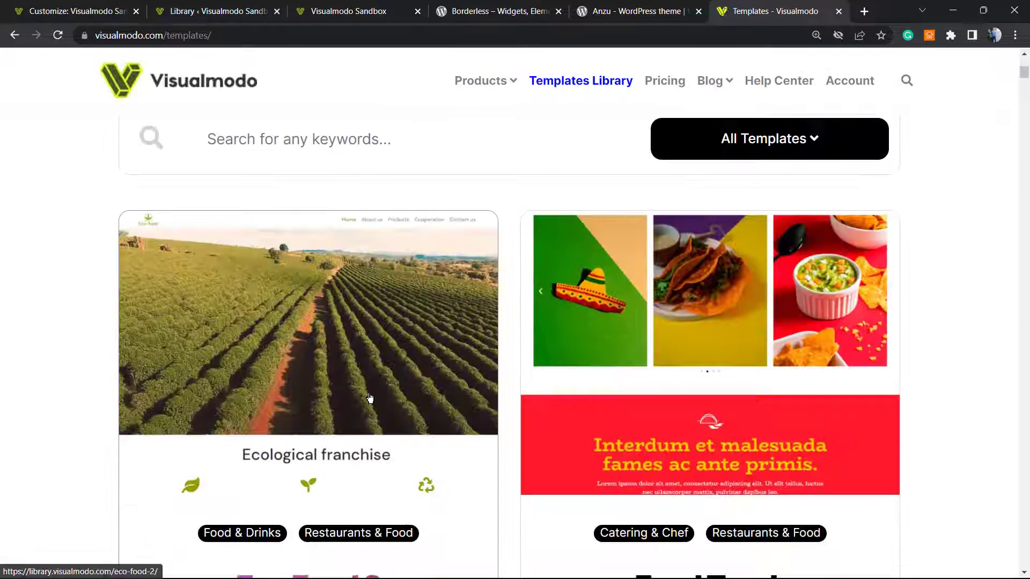
scroll(378, 384, down, 20)
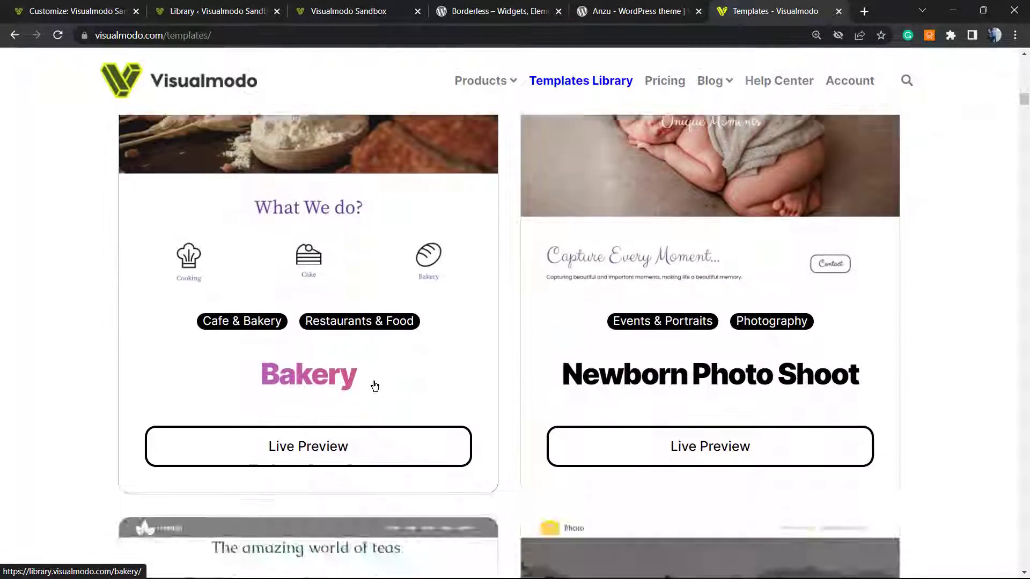
scroll(371, 386, down, 20)
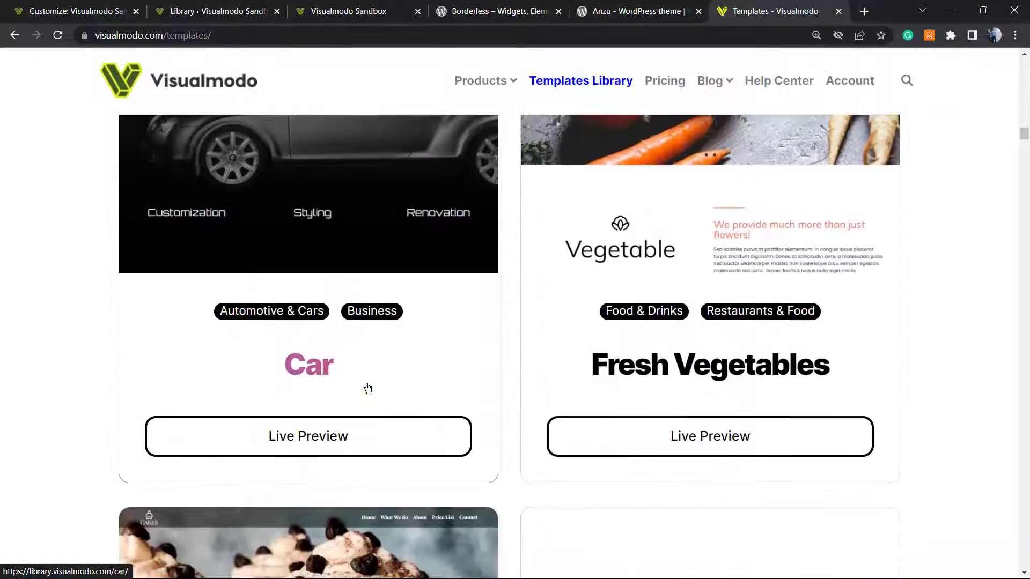
scroll(363, 395, down, 20)
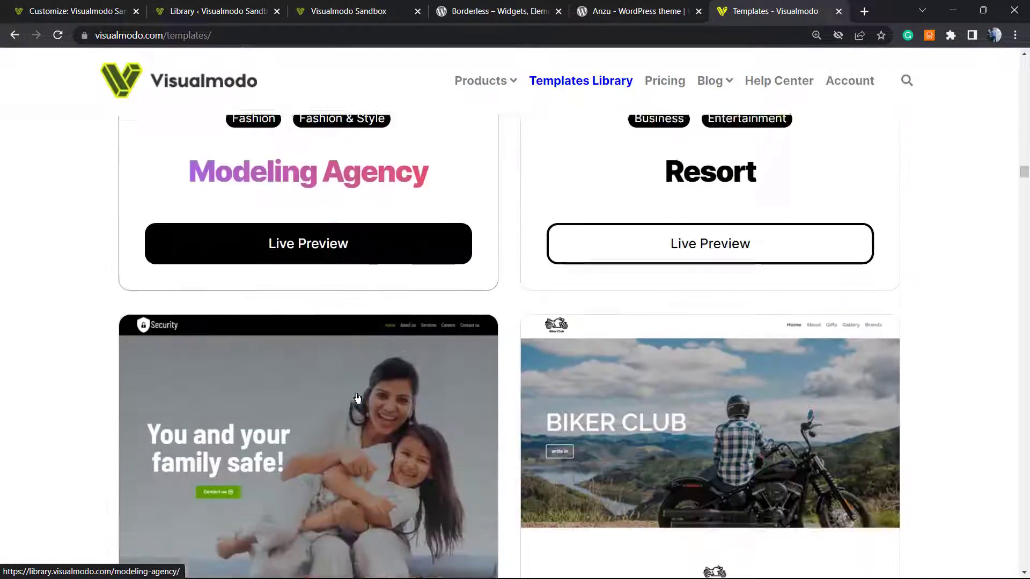
scroll(351, 401, down, 20)
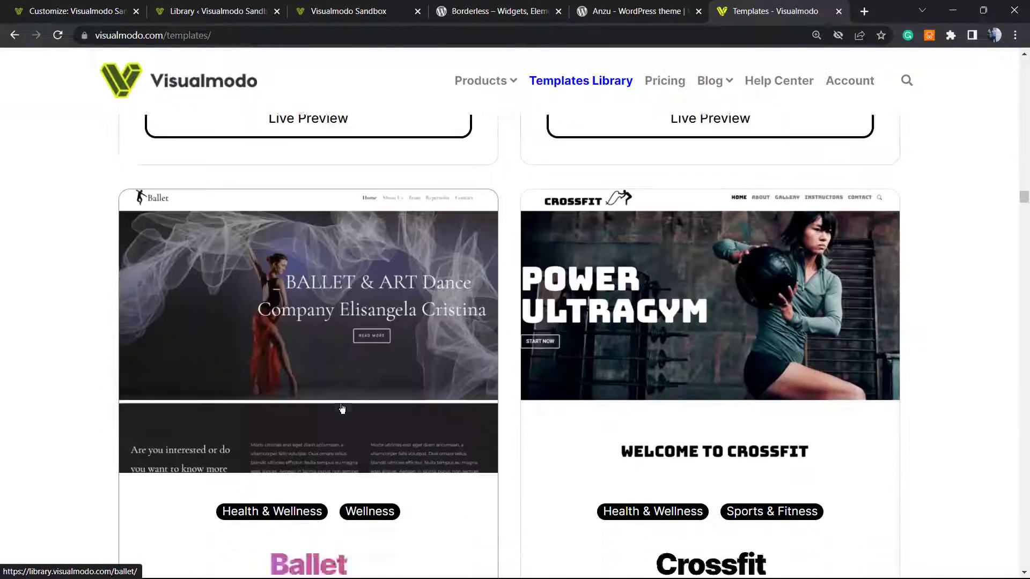
scroll(342, 408, down, 6)
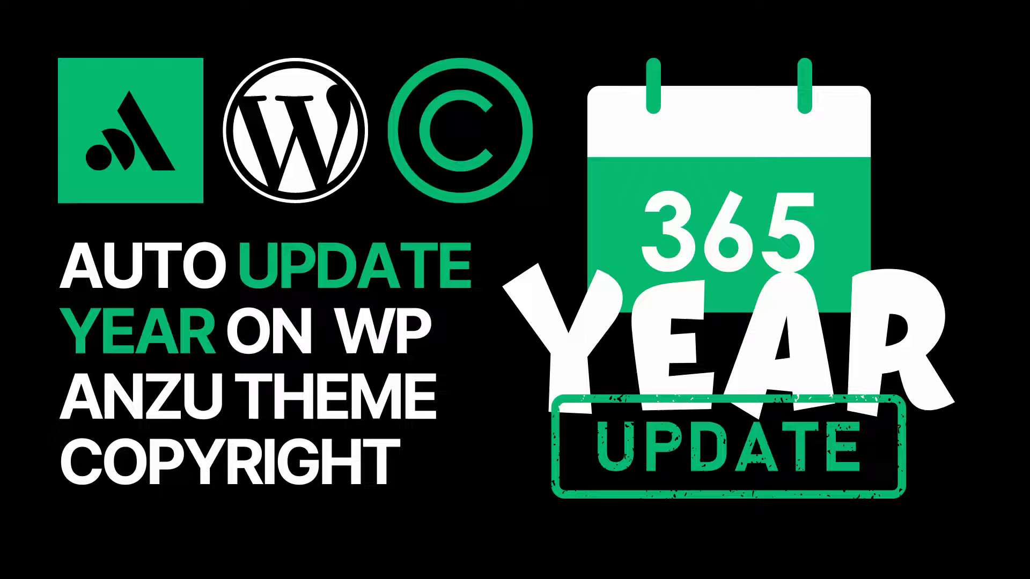